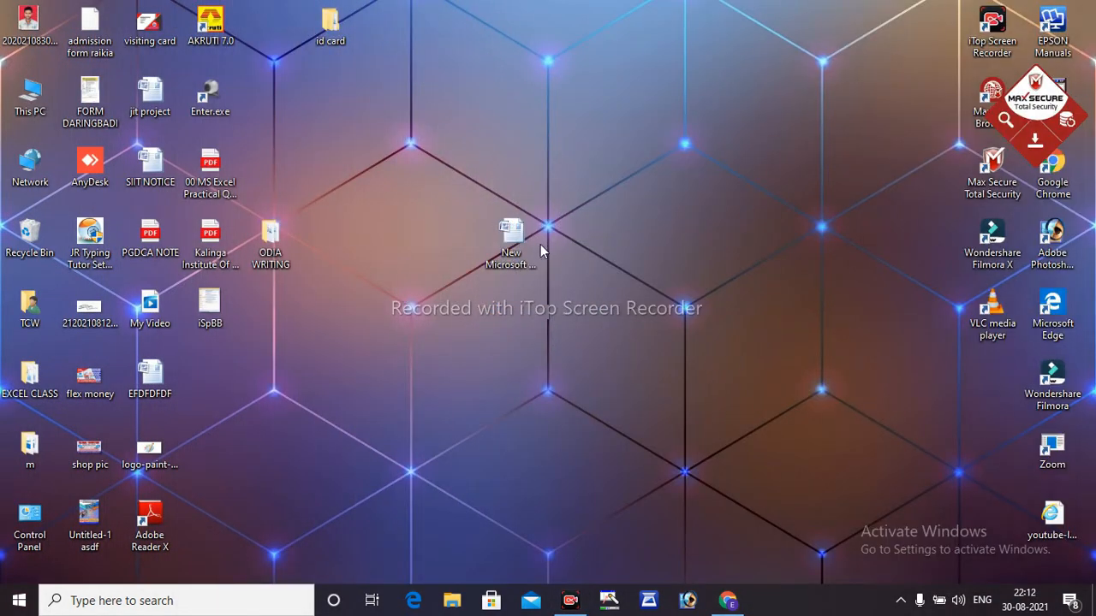
# Step: Open the New Microsoft Office Word Document from the desktop and create a new blank document from it
pyautogui.doubleClick(514, 235)
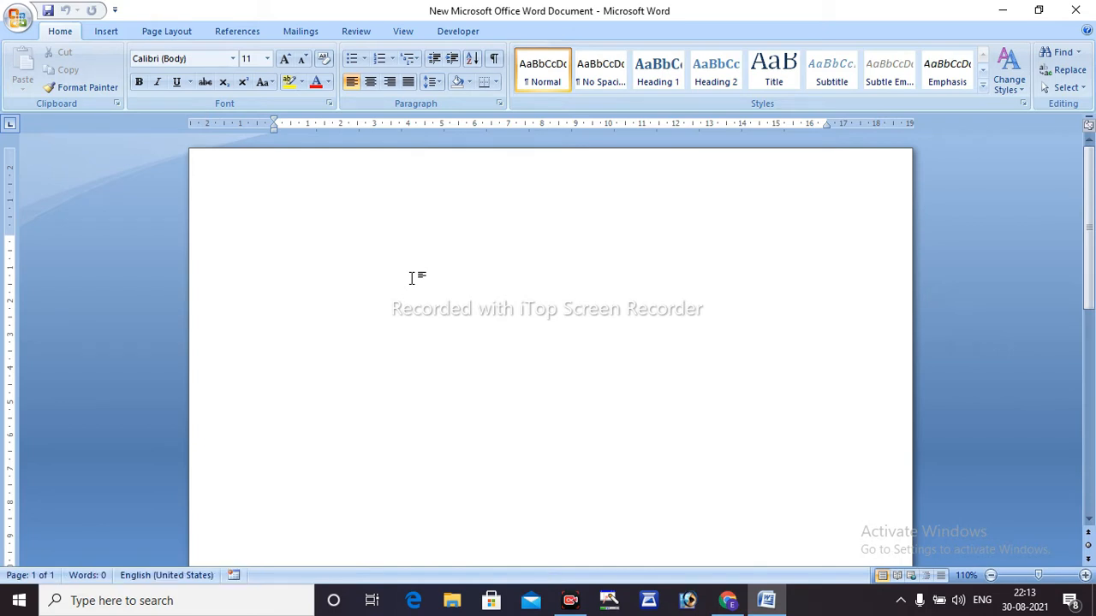
pyautogui.click(18, 19)
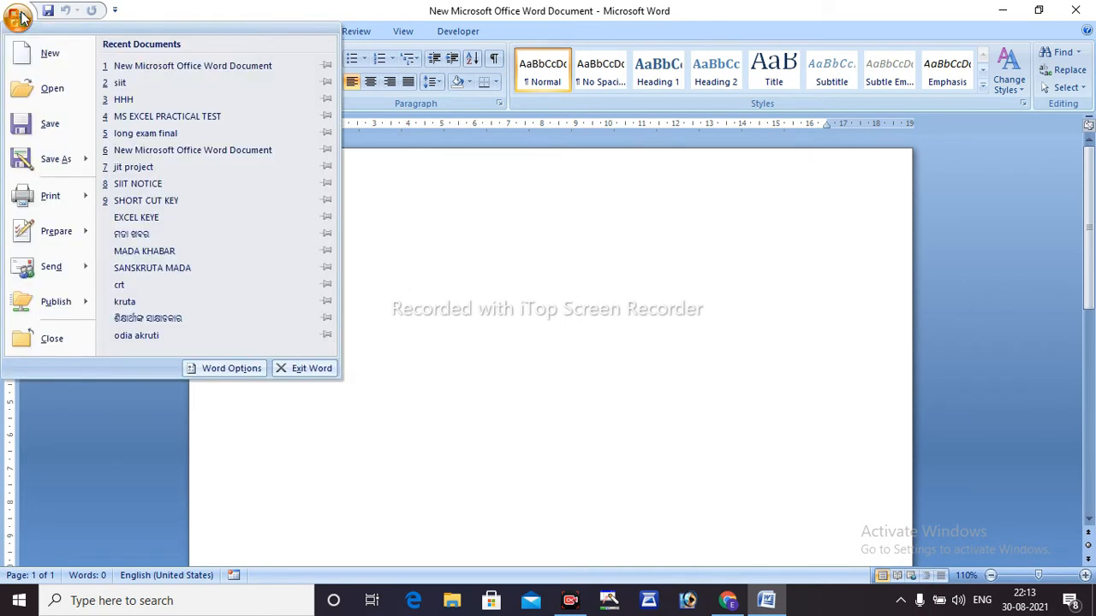
pyautogui.click(42, 56)
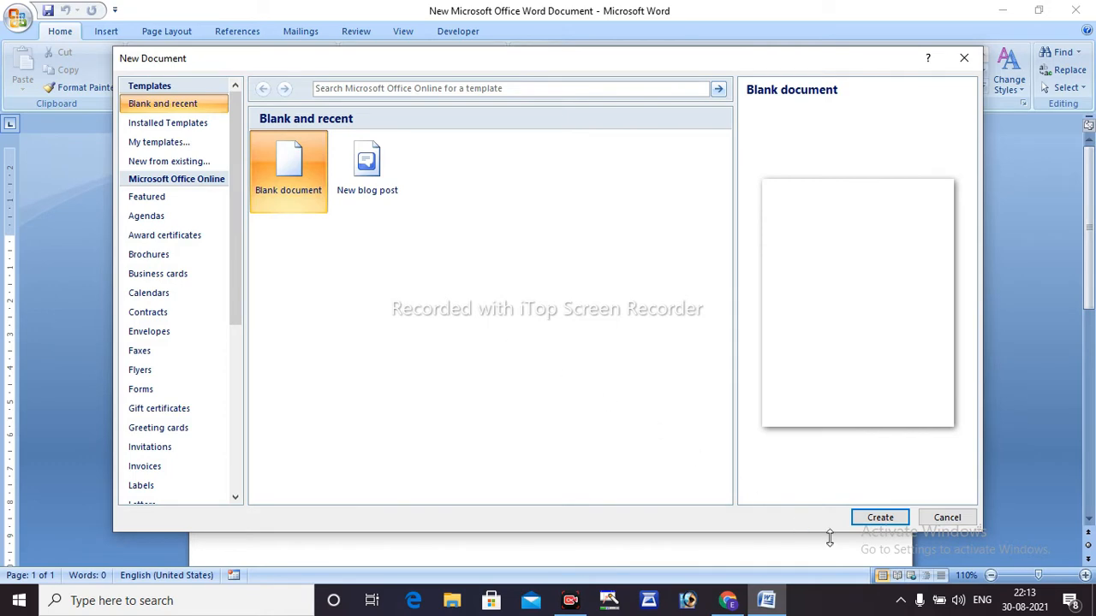
pyautogui.click(880, 518)
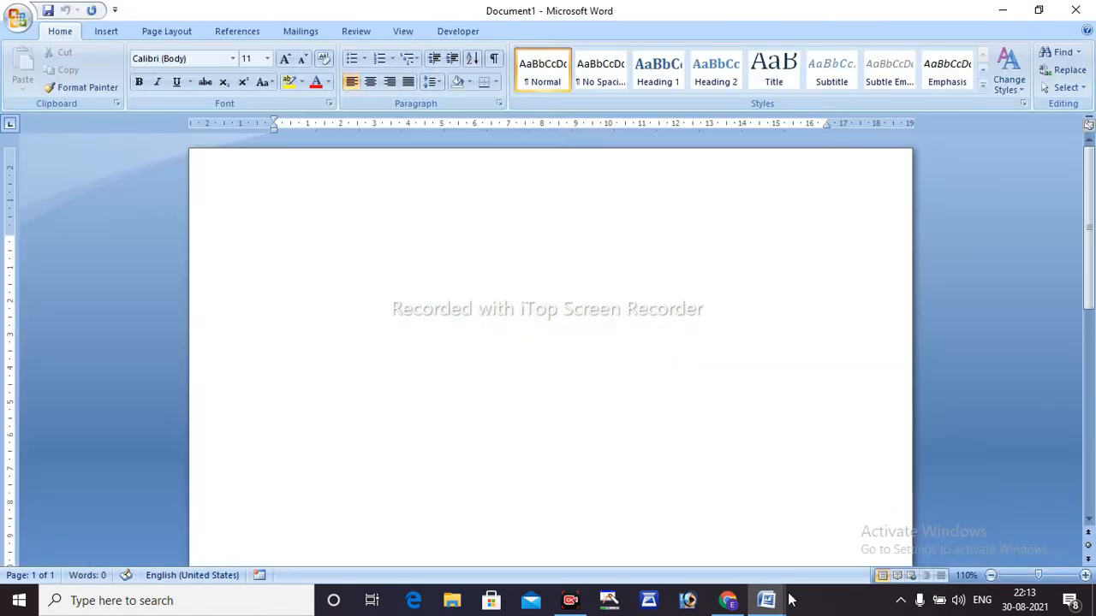
pyautogui.moveTo(772, 605)
# Step: Open the SIIT NOTICE document from the Documents folder and look over its page
pyautogui.click(18, 20)
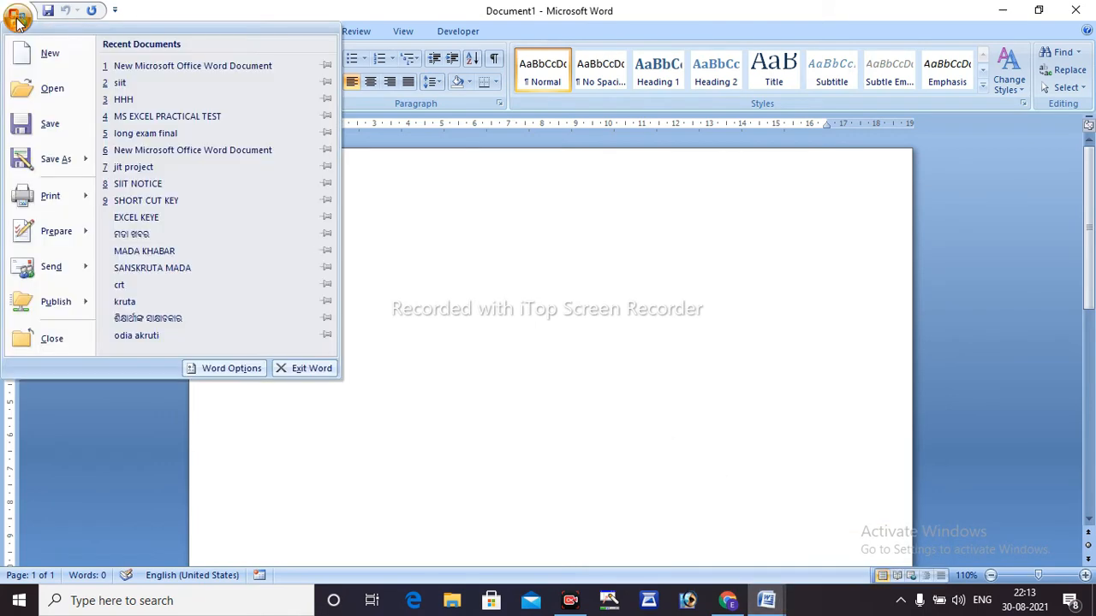
pyautogui.click(49, 92)
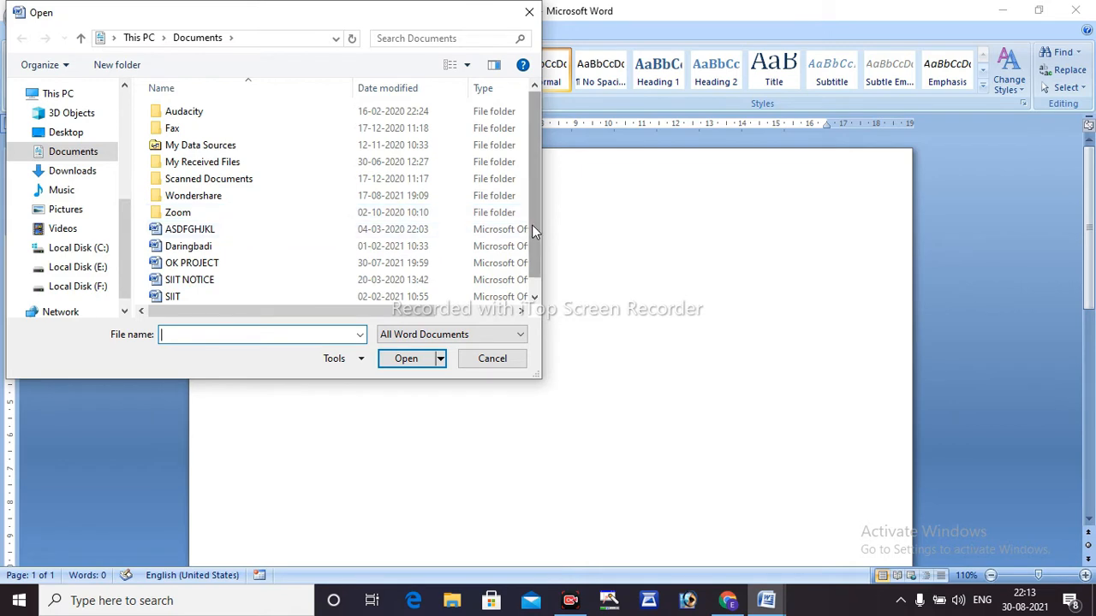
pyautogui.moveTo(531, 224); pyautogui.dragTo(533, 249)
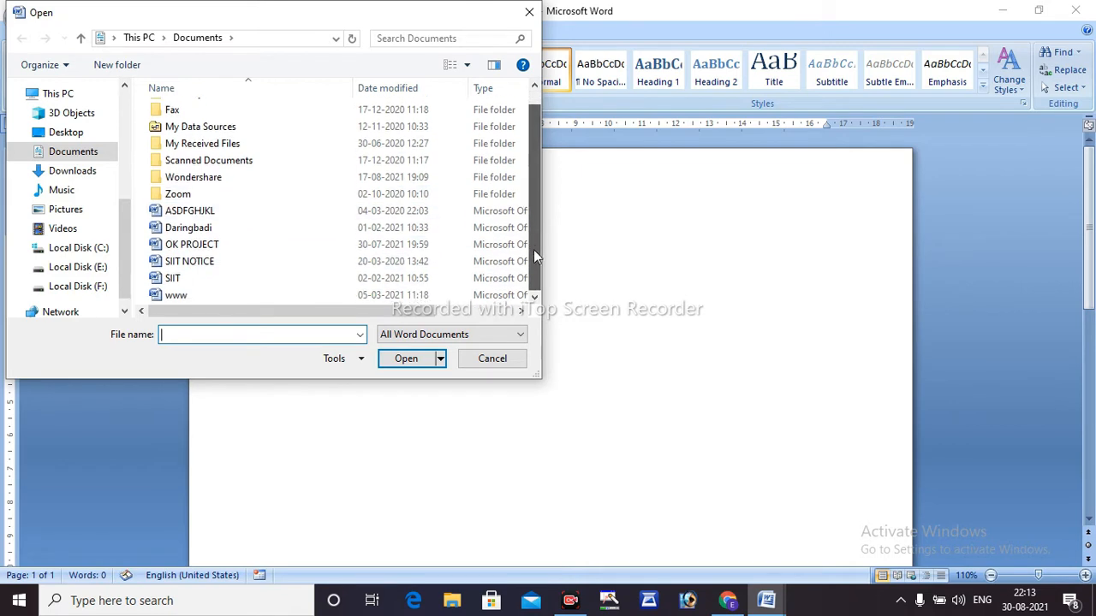
pyautogui.click(251, 264)
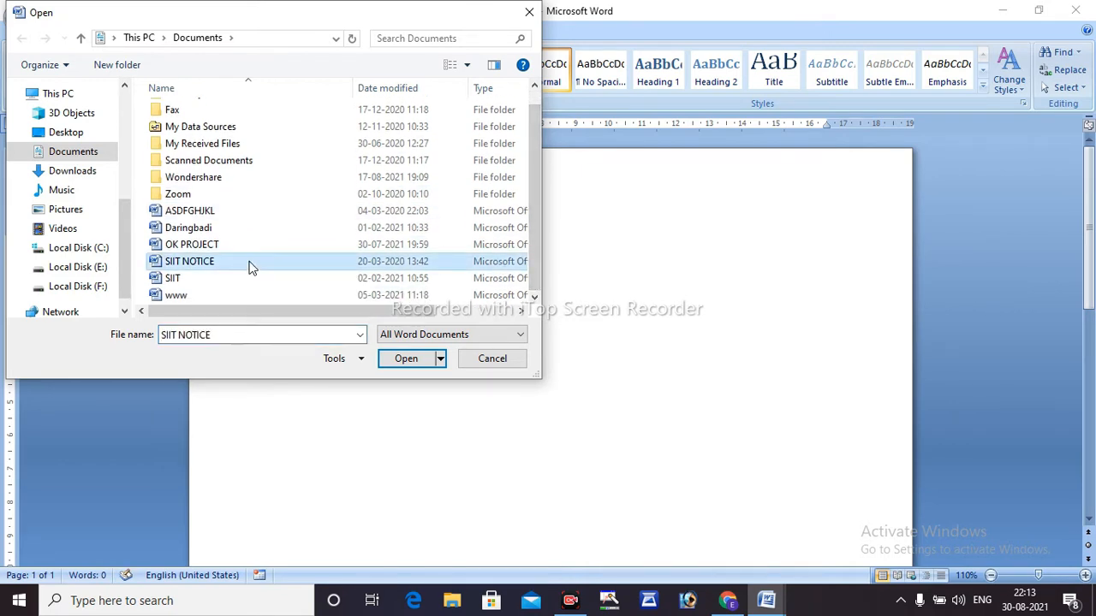
pyautogui.click(407, 360)
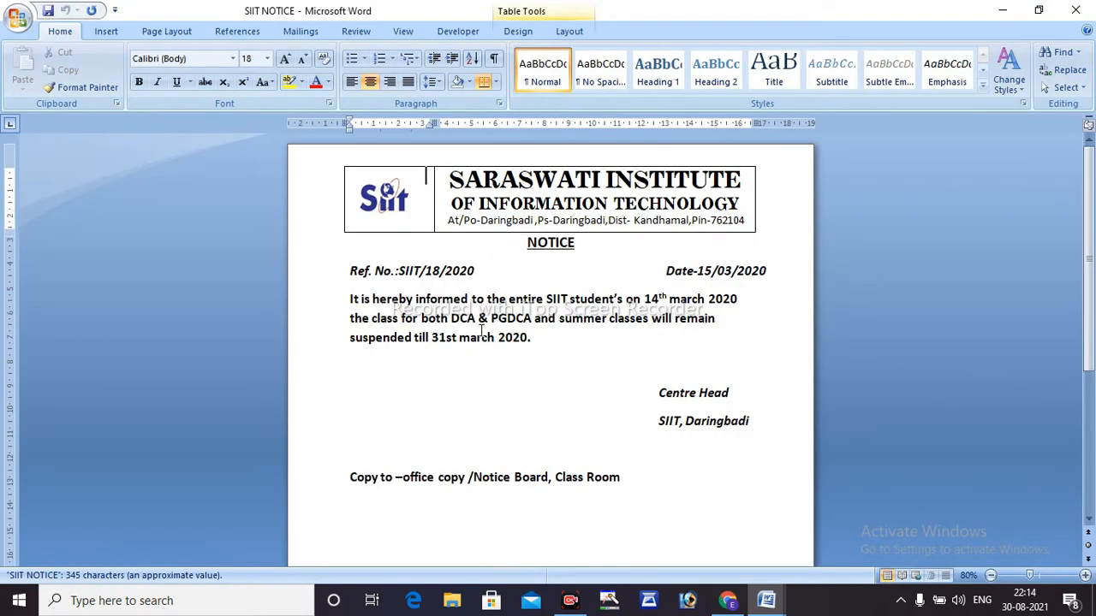
pyautogui.scroll(-2, 575, 356)
pyautogui.scroll(2, 576, 360)
# Step: Close the SIIT NOTICE document and return to the blank document
pyautogui.click(18, 21)
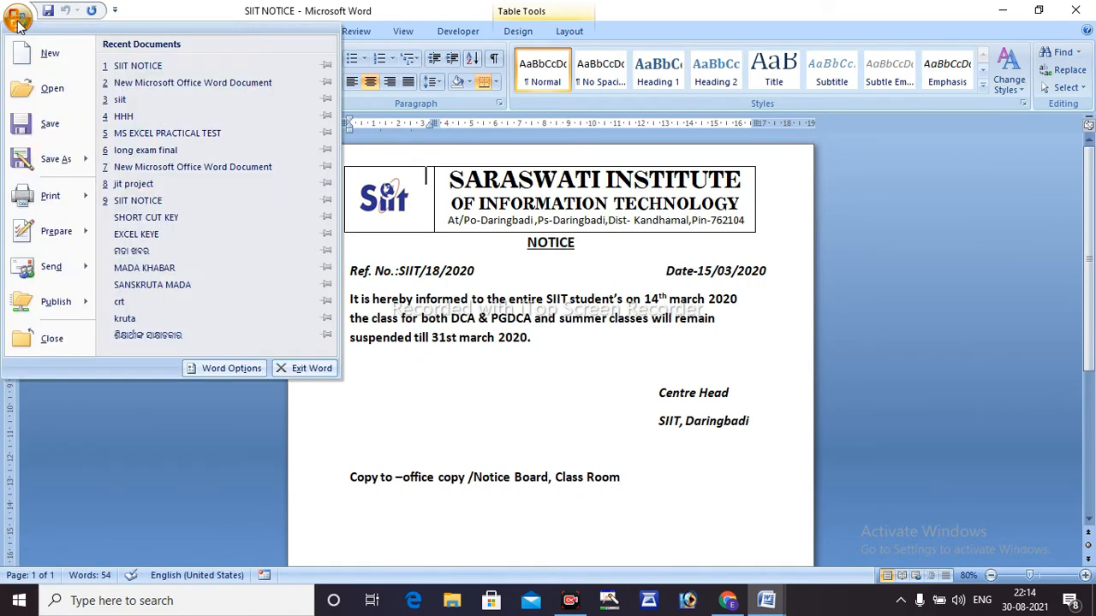
pyautogui.click(616, 358)
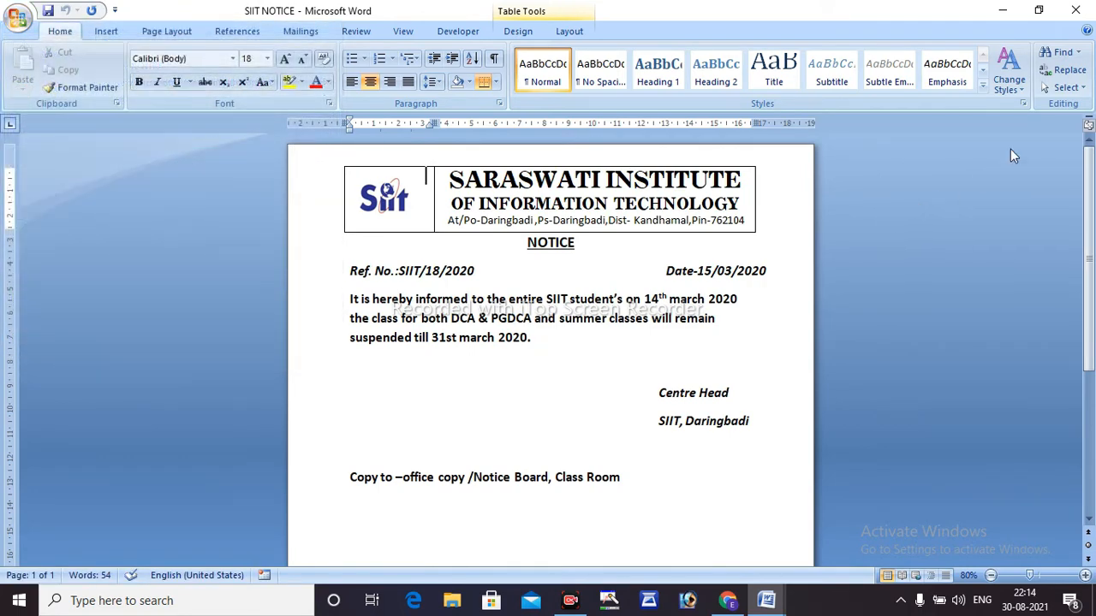
pyautogui.click(1075, 10)
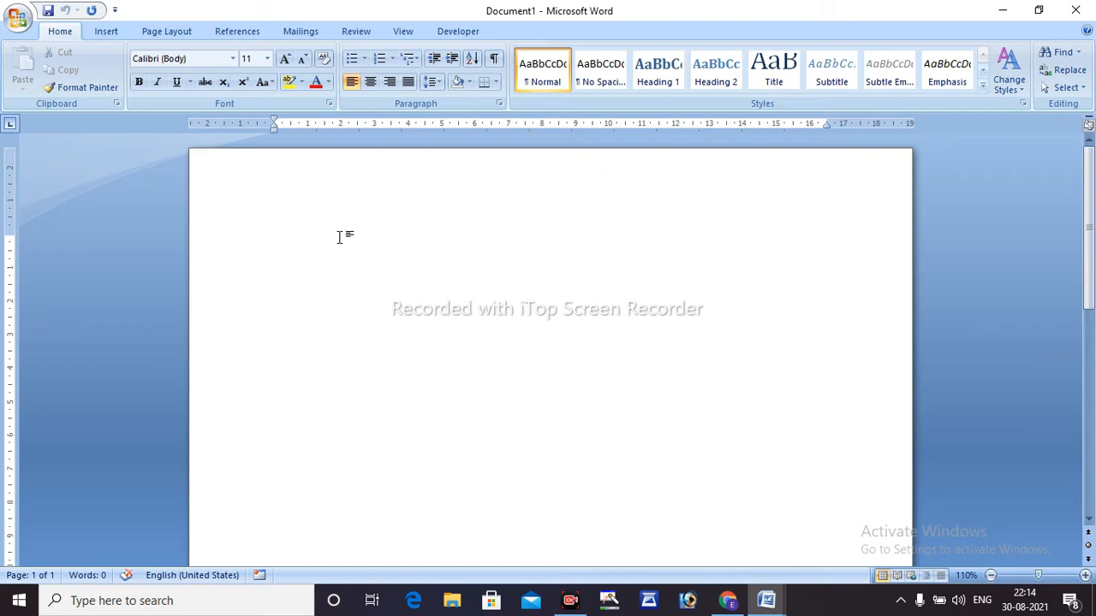
# Step: Fill the blank document with sample paragraphs using =RAND()
pyautogui.write('=RAND()')
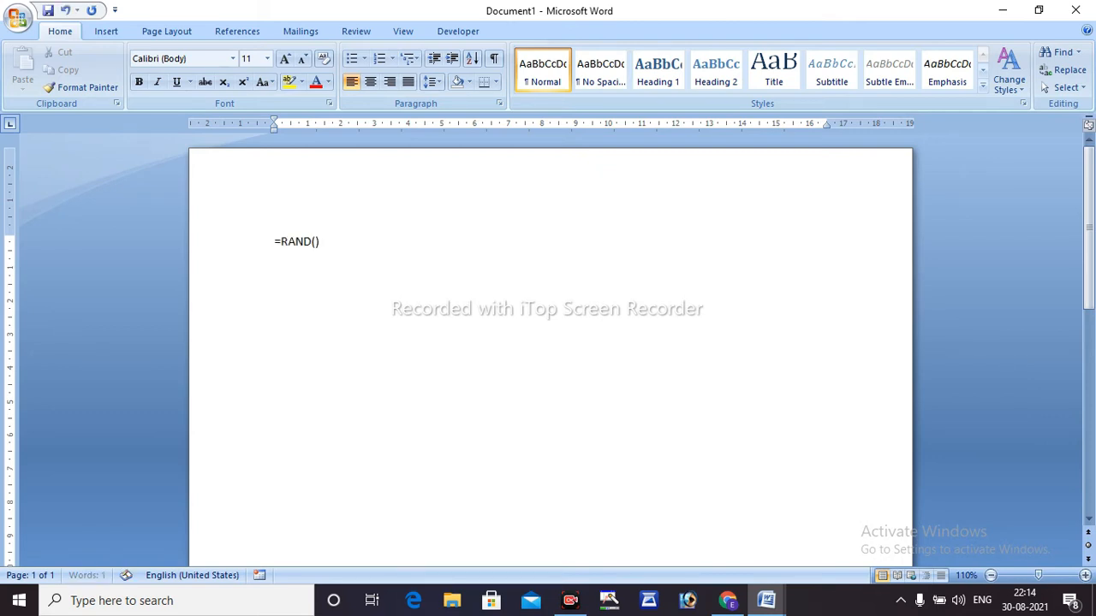
pyautogui.press('Return')
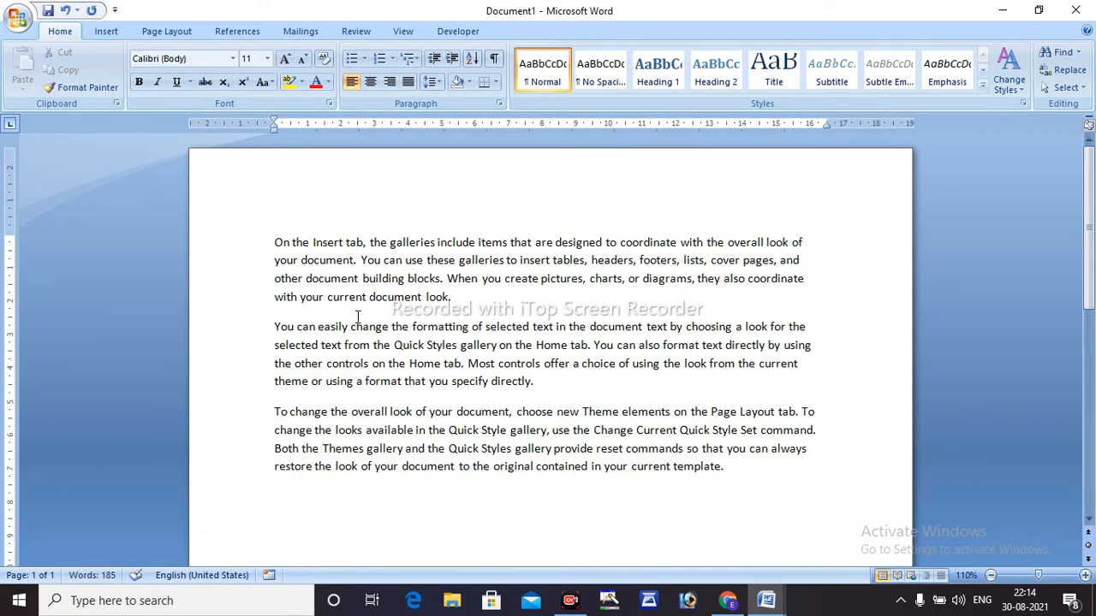
# Step: Save the document to the Desktop as a Word Document named DARINGBADI
pyautogui.hotkey('ctrl', 's')
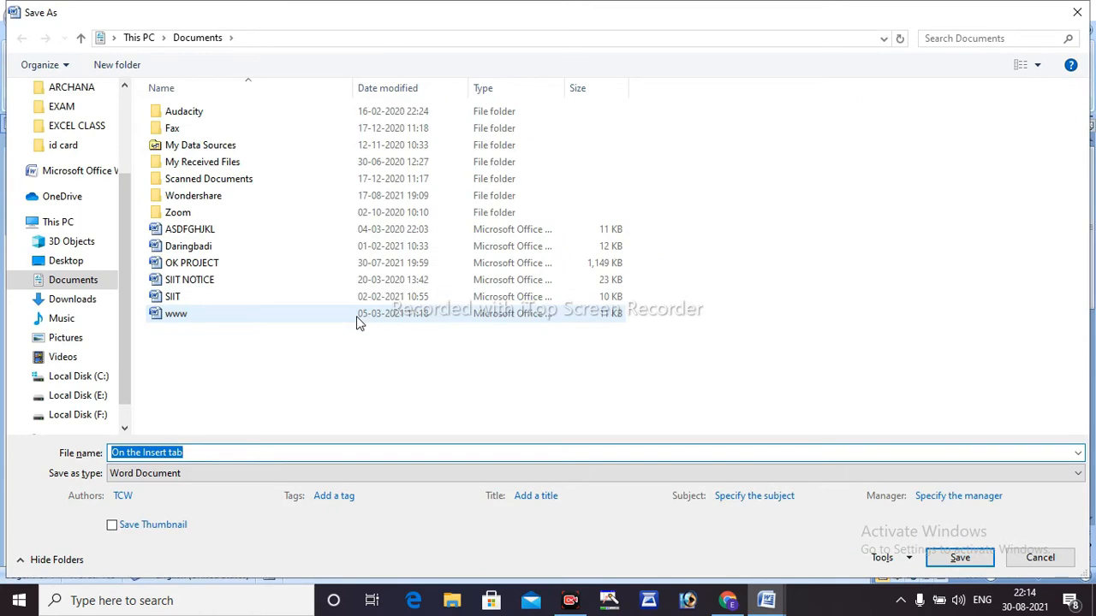
pyautogui.click(1083, 11)
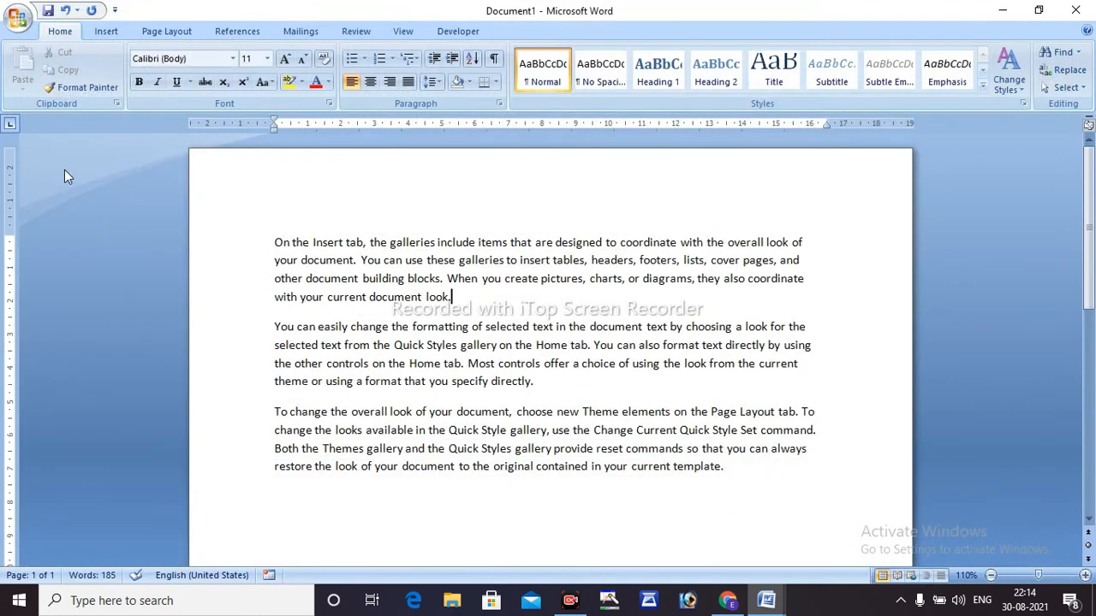
pyautogui.click(17, 17)
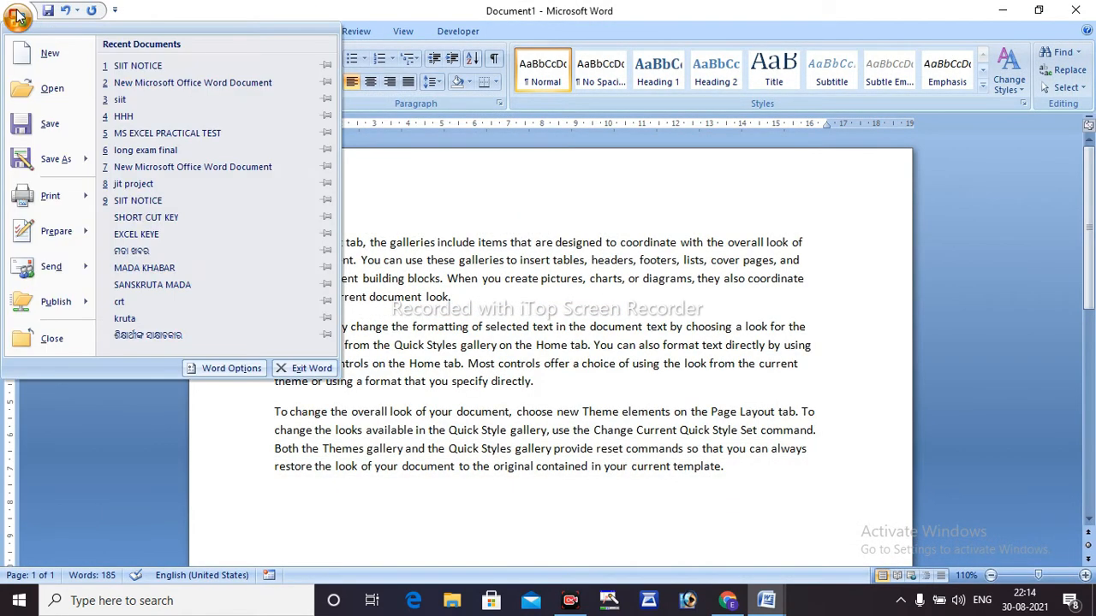
pyautogui.click(39, 124)
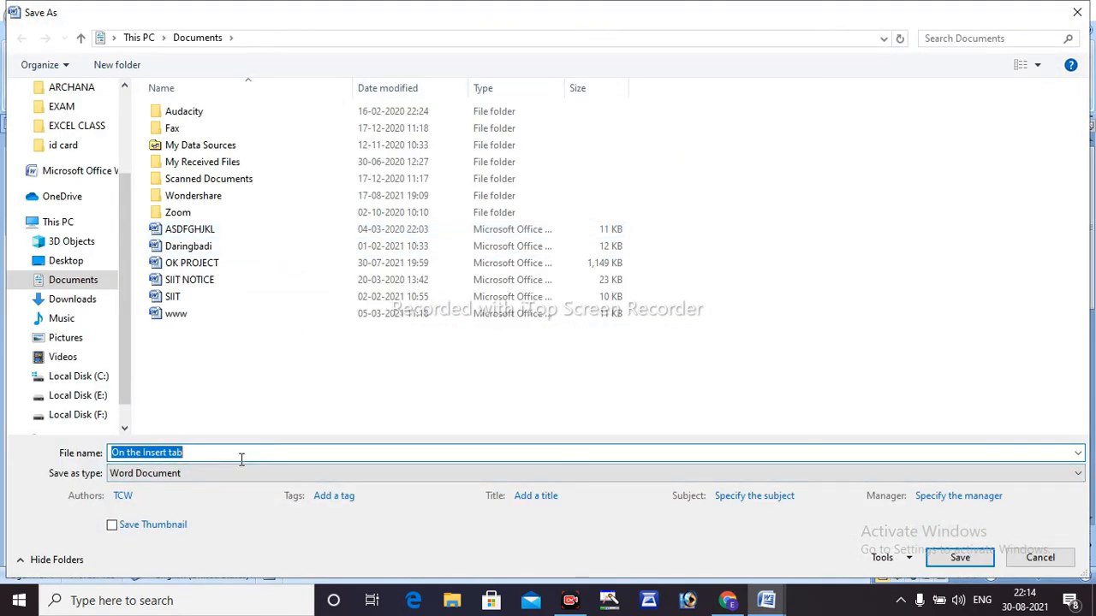
pyautogui.click(75, 268)
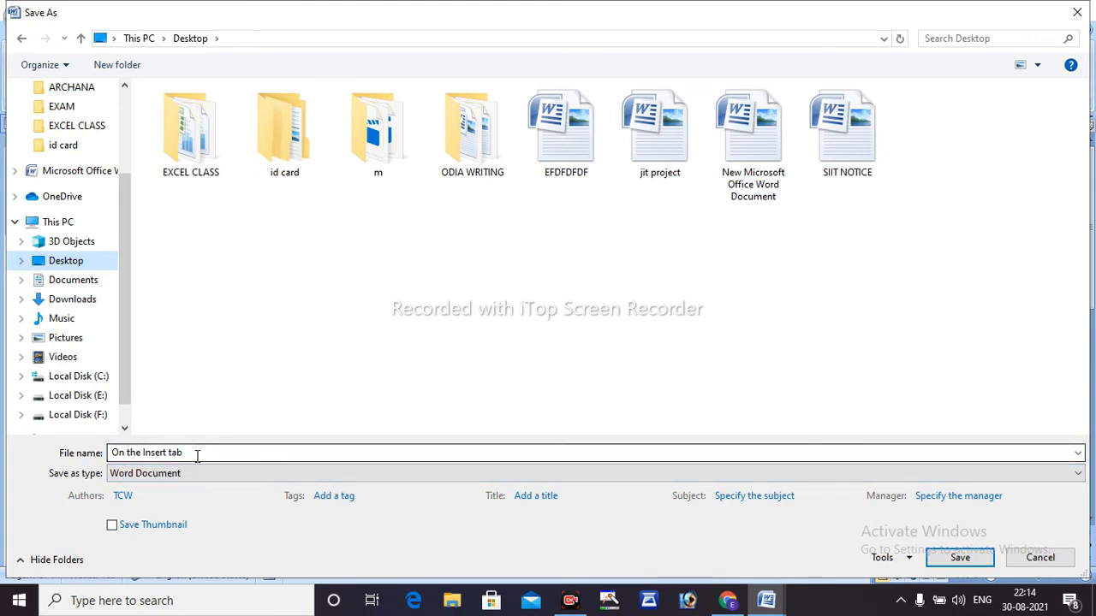
pyautogui.click(197, 456)
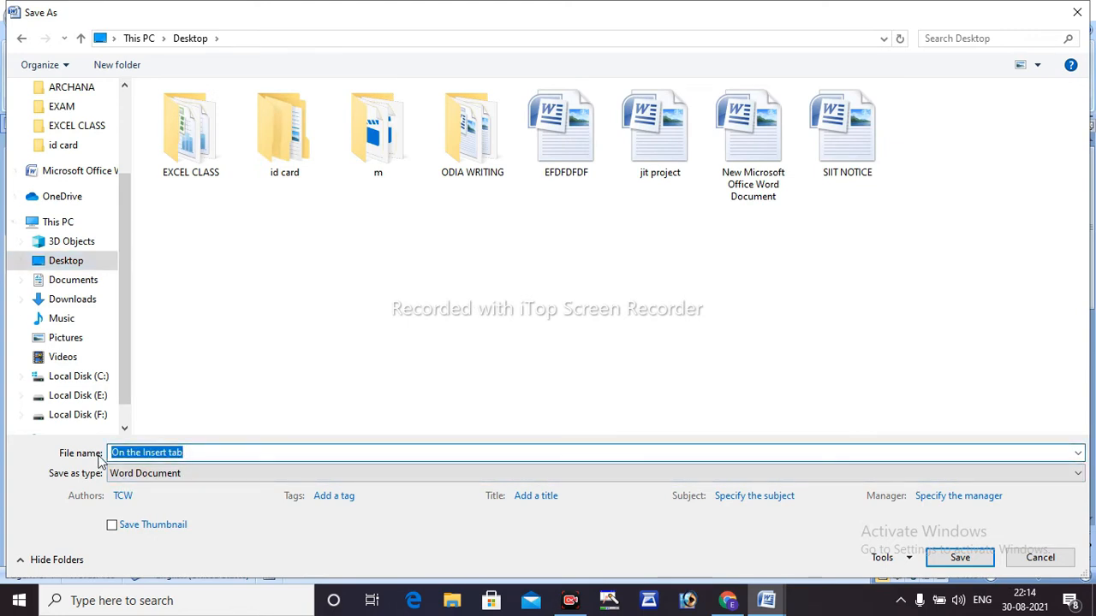
pyautogui.write('DS')
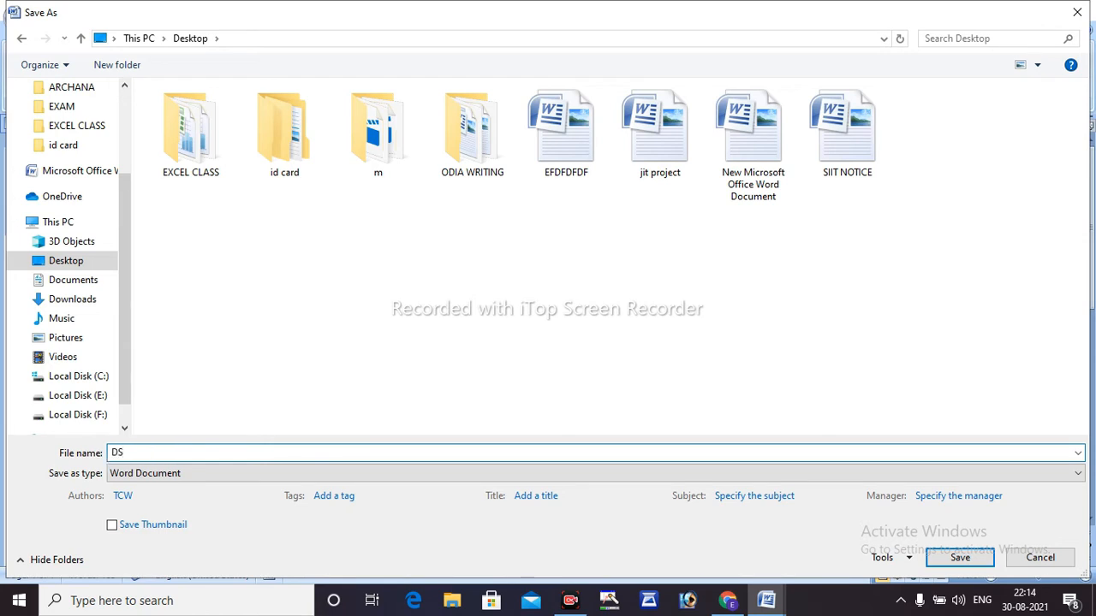
pyautogui.press('BackSpace')
pyautogui.write('ARINGBADI')
pyautogui.click(1055, 575)
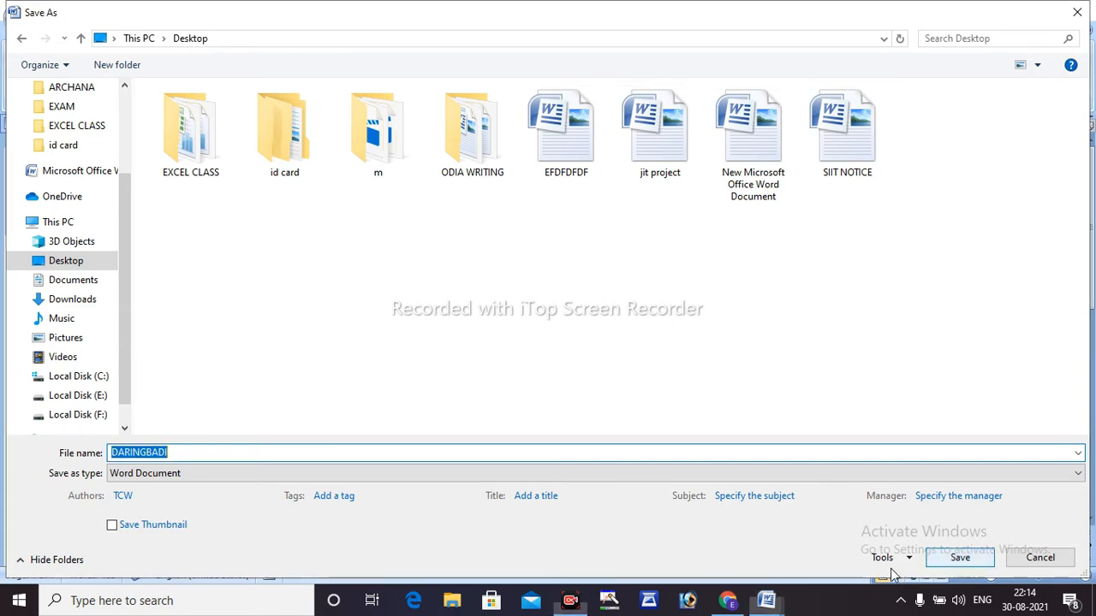
pyautogui.click(959, 558)
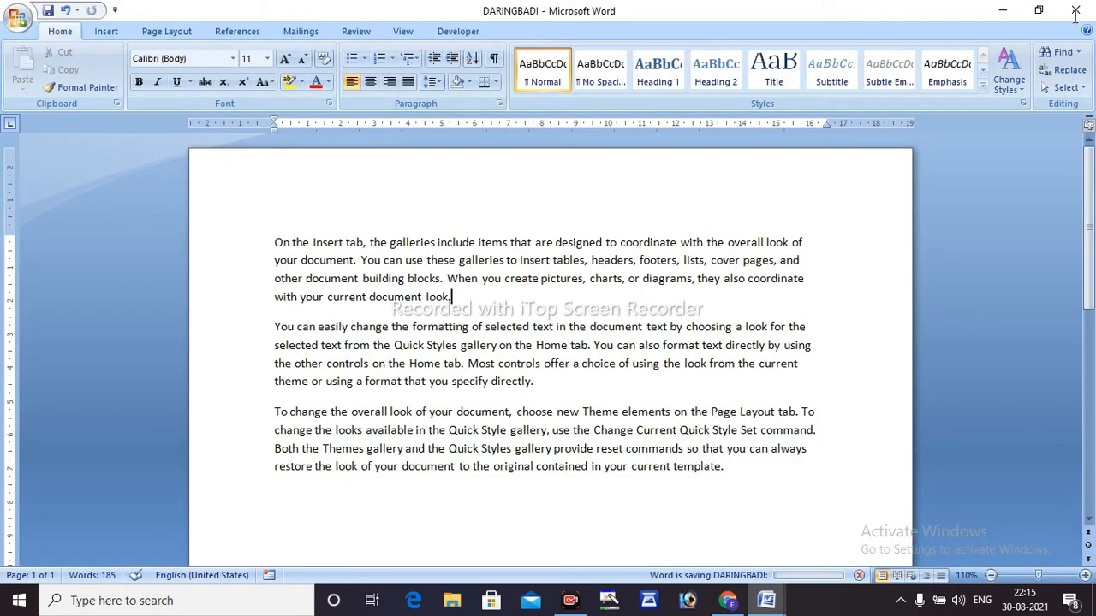
# Step: Close both open documents and reopen DARINGBADI from the desktop, placing the cursor below the last paragraph
pyautogui.click(1076, 12)
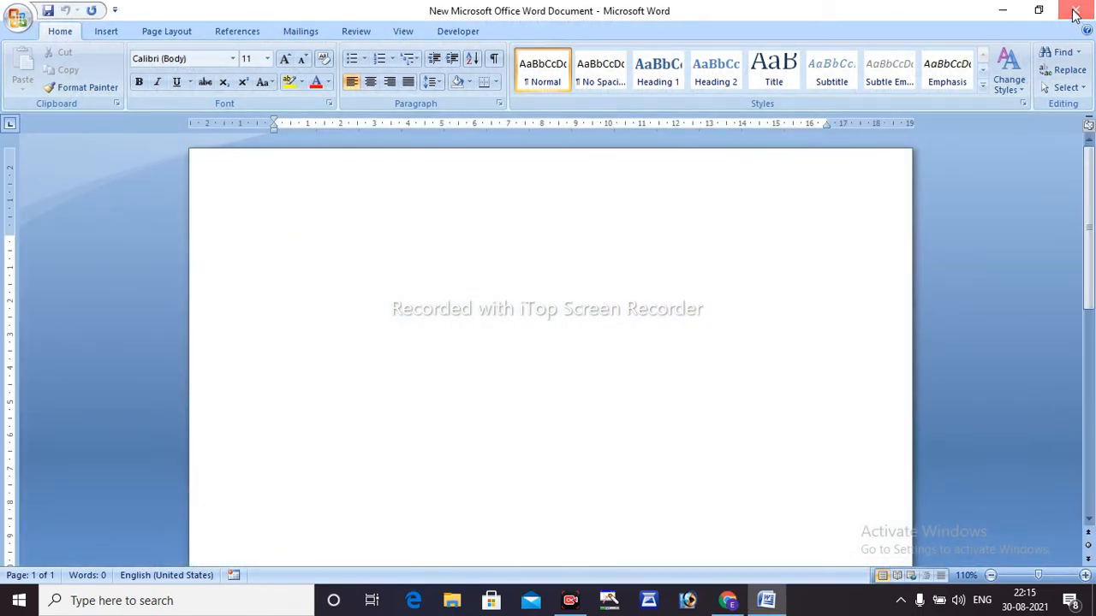
pyautogui.click(1075, 12)
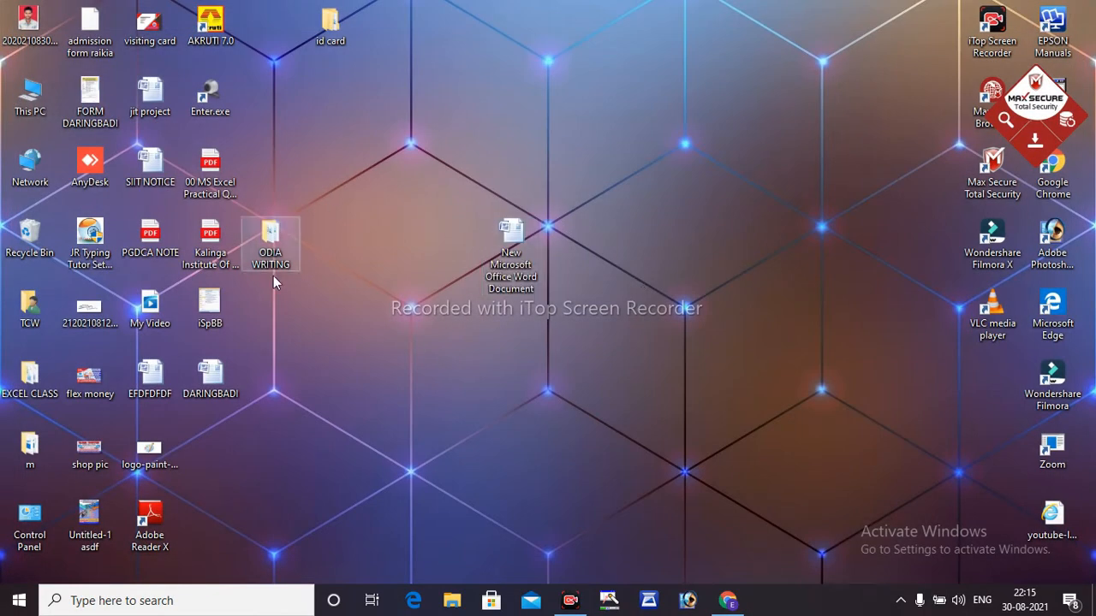
pyautogui.doubleClick(215, 392)
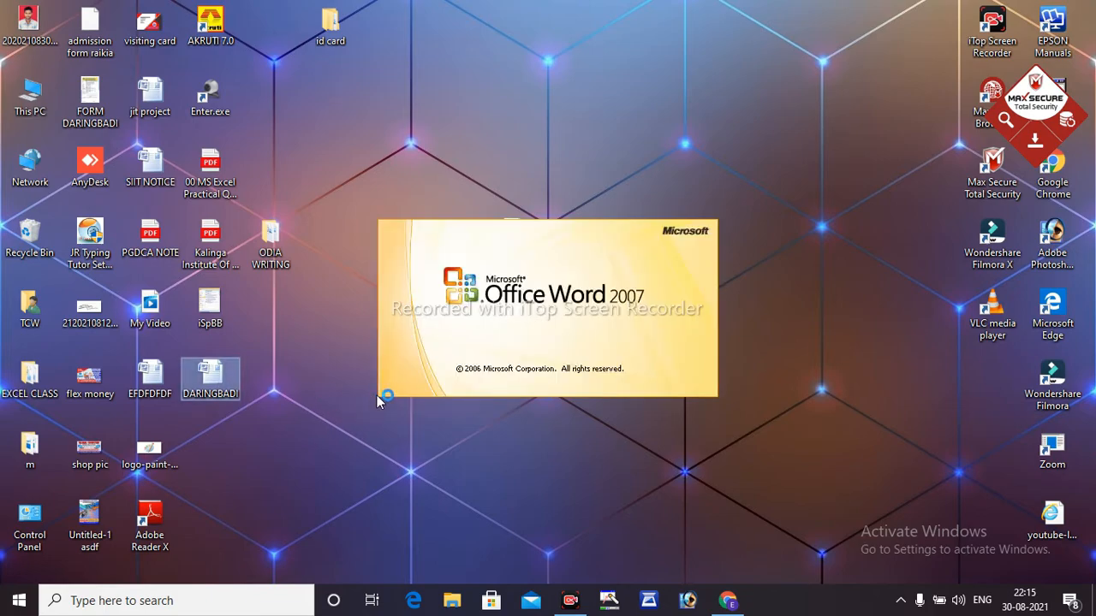
pyautogui.scroll(-1, 751, 483)
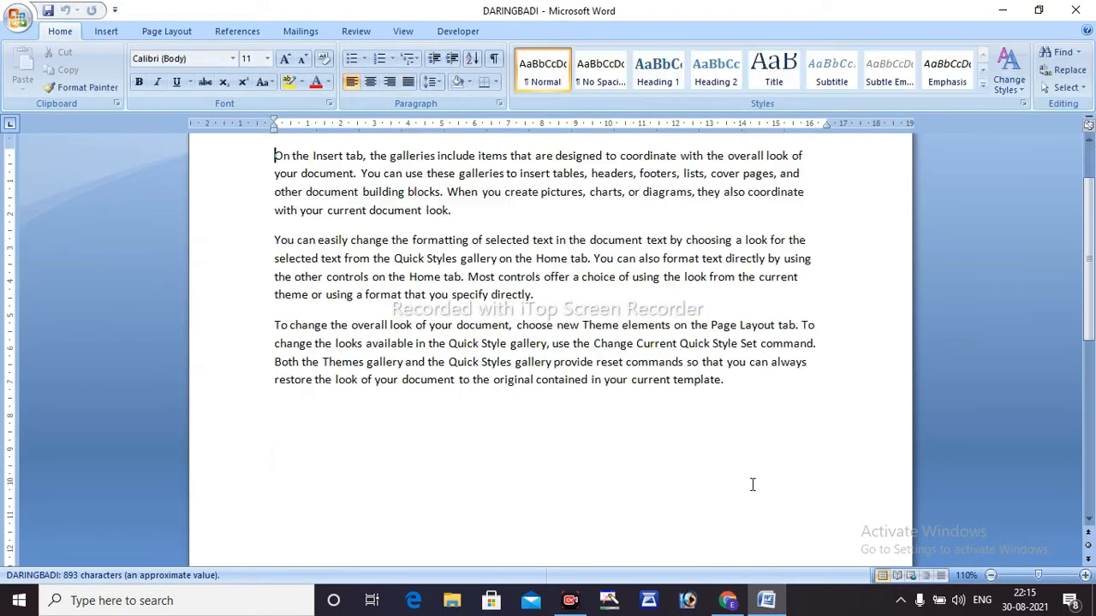
pyautogui.click(746, 462)
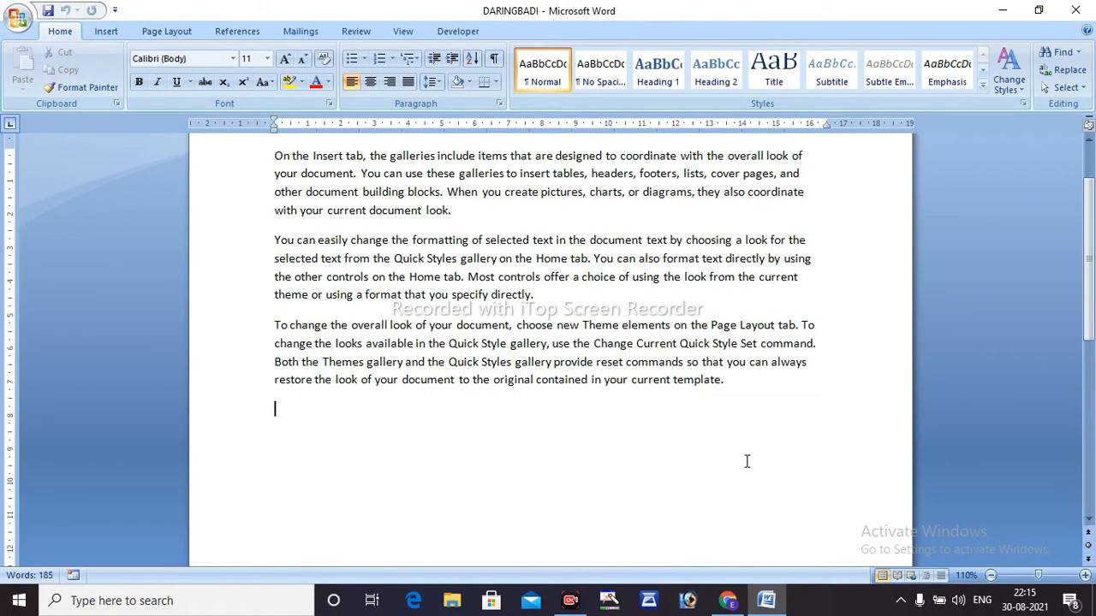
pyautogui.click(19, 21)
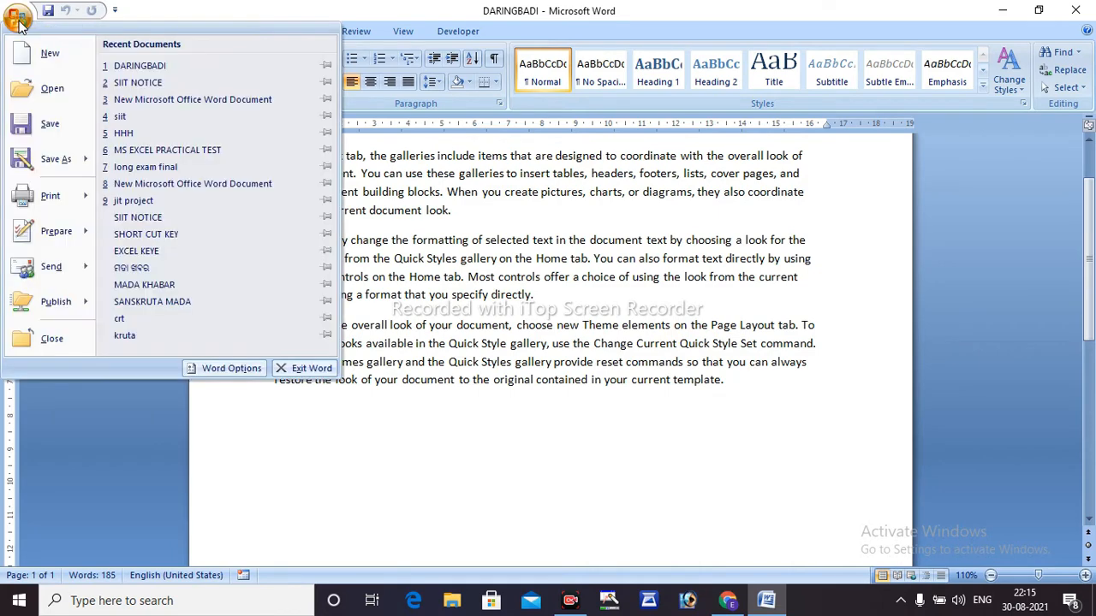
pyautogui.moveTo(47, 163)
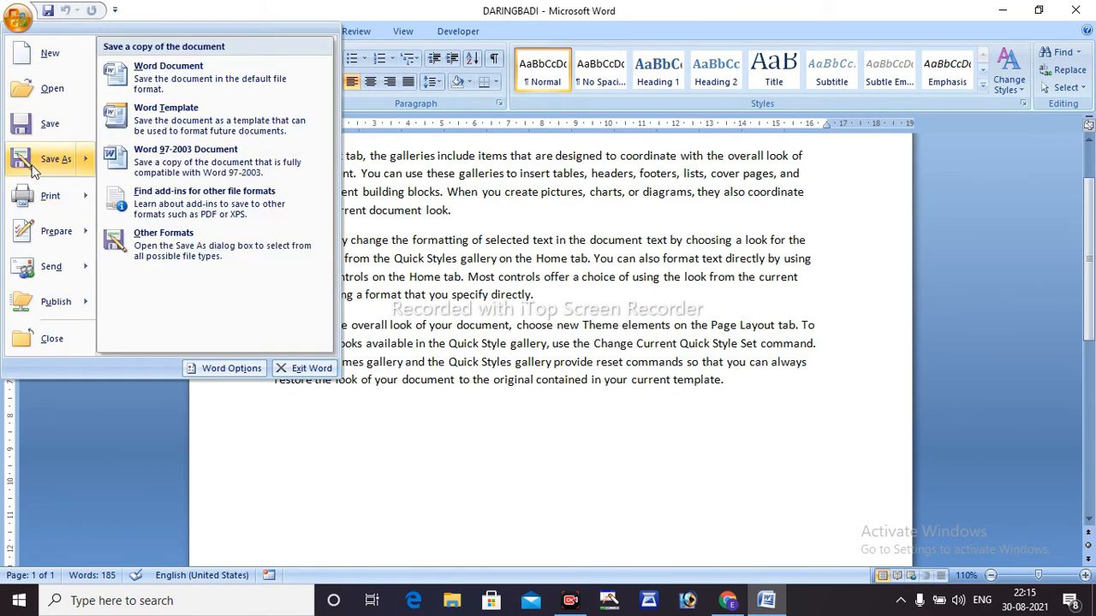
pyautogui.click(650, 381)
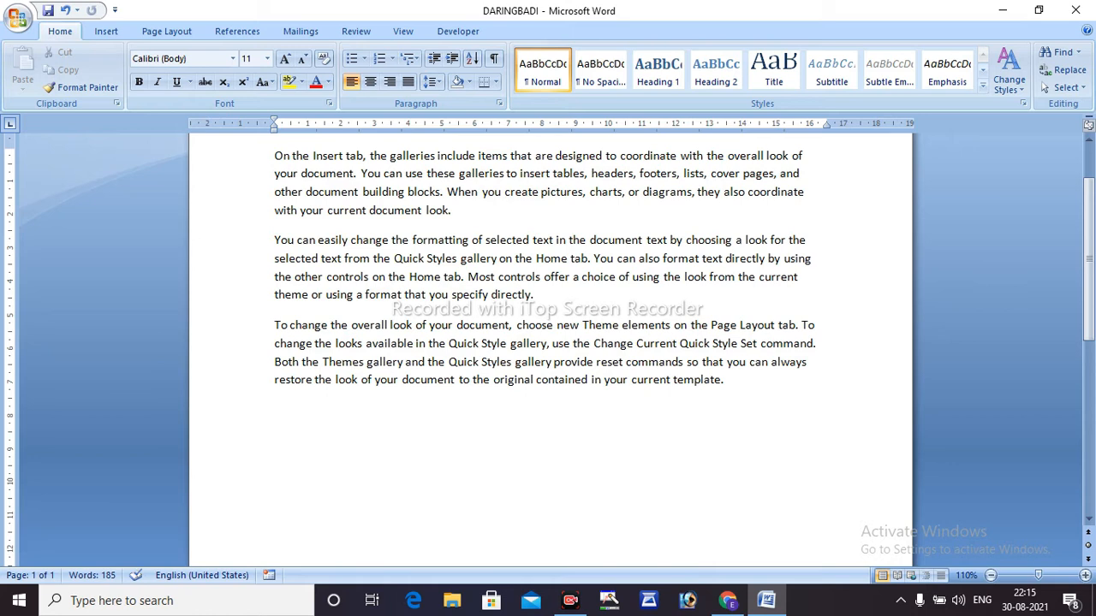
# Step: Add three first names on separate lines below the last paragraph
pyautogui.write('A')
pyautogui.press('BackSpace')
pyautogui.write('SAGAR')
pyautogui.press('Return')
pyautogui.write('SANGRAM')
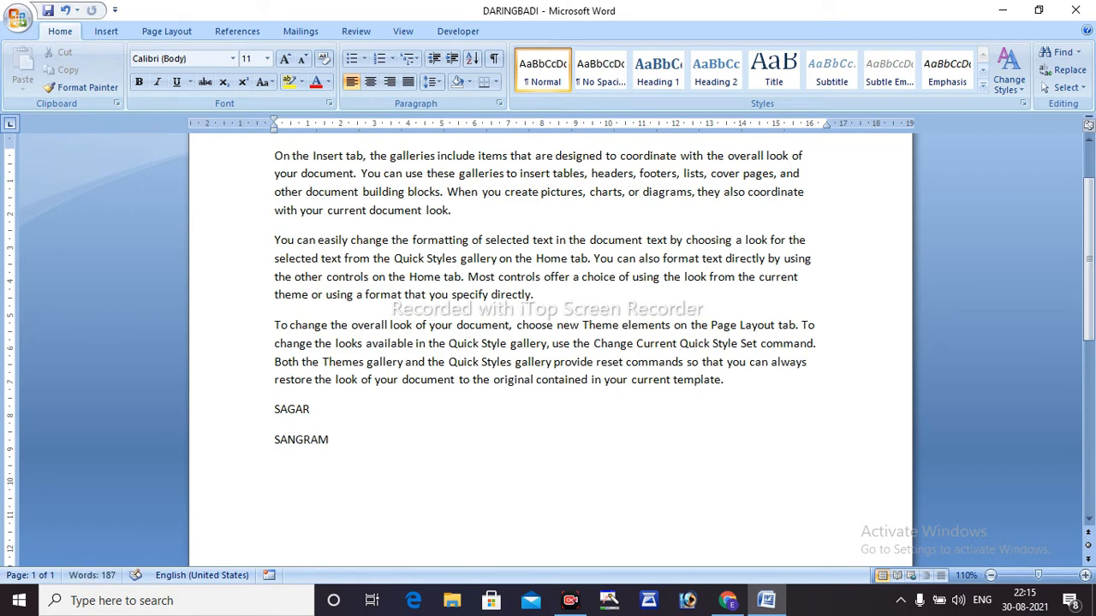
pyautogui.press('Return')
pyautogui.write('HEMANT')
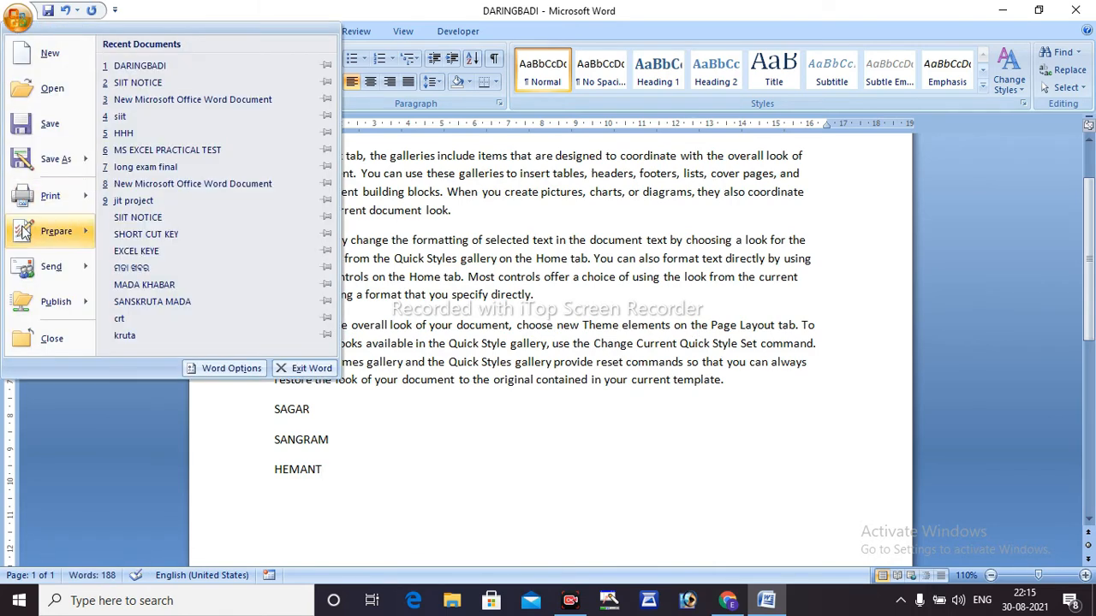
# Step: Save a copy of the document to the Desktop as a Word Document named DARINGBADI 2
pyautogui.click(41, 165)
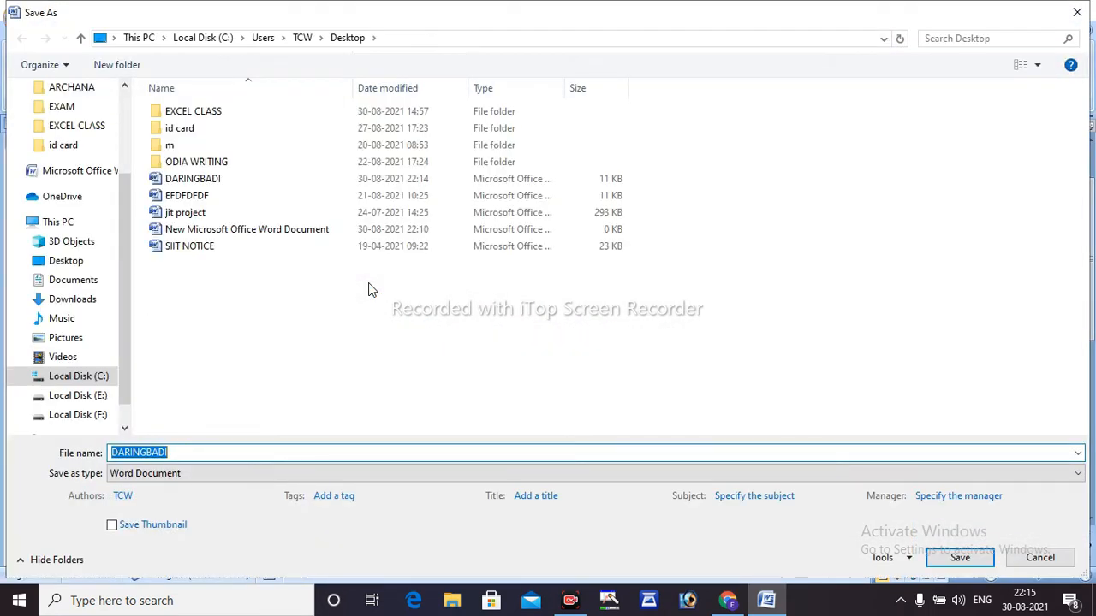
pyautogui.click(75, 267)
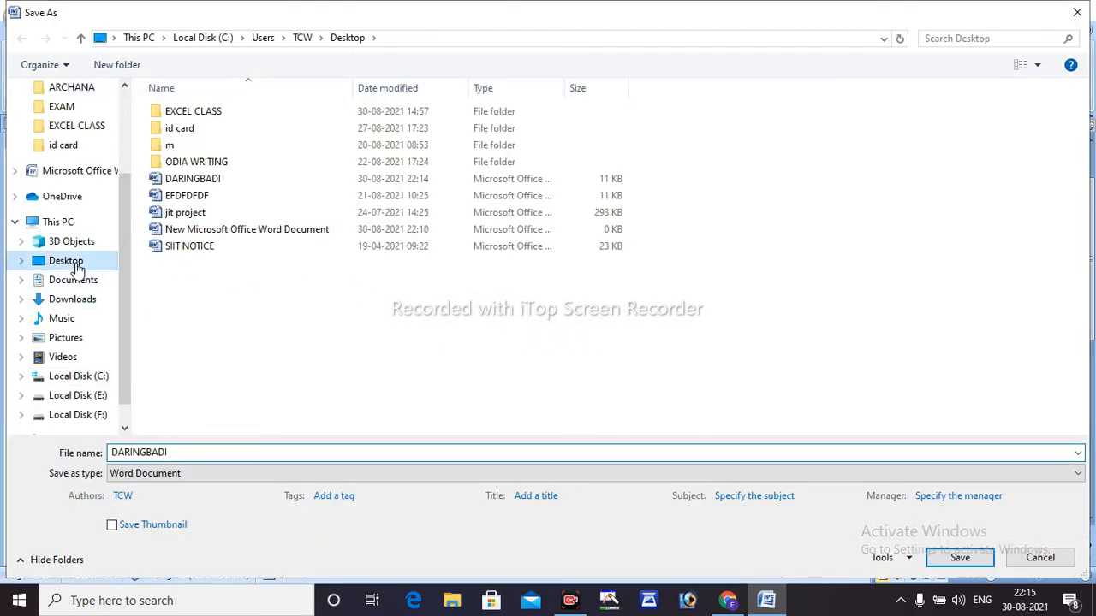
pyautogui.click(185, 453)
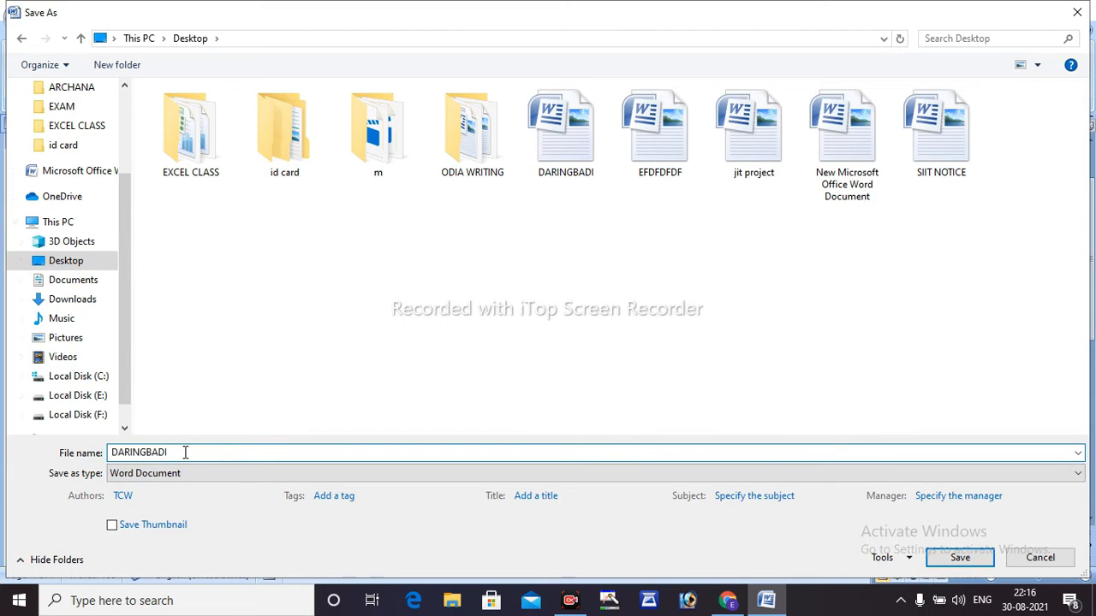
pyautogui.write('2')
pyautogui.click(959, 565)
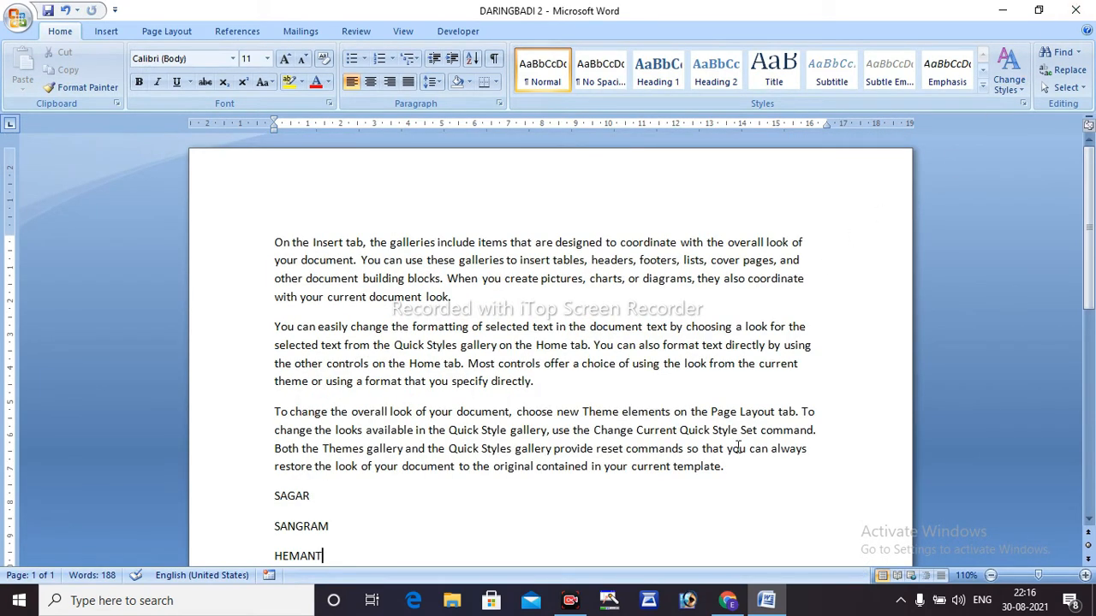
# Step: Review the three sample paragraphs and the three names below them in DARINGBADI 2
pyautogui.moveTo(726, 469); pyautogui.dragTo(274, 241)
pyautogui.click(424, 529)
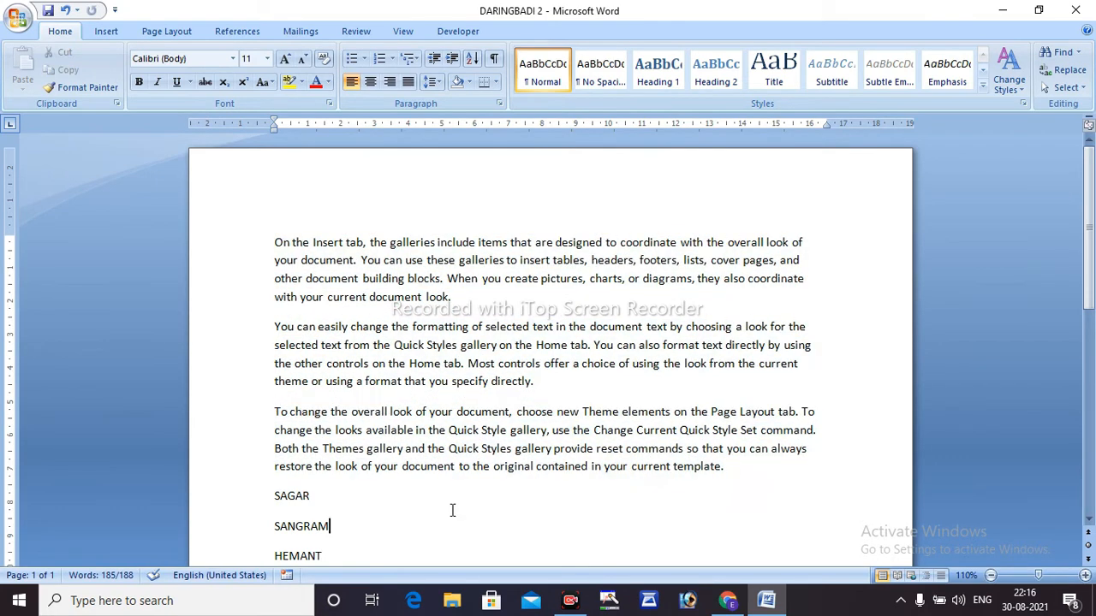
pyautogui.scroll(-1, 453, 510)
pyautogui.moveTo(270, 451); pyautogui.dragTo(280, 552)
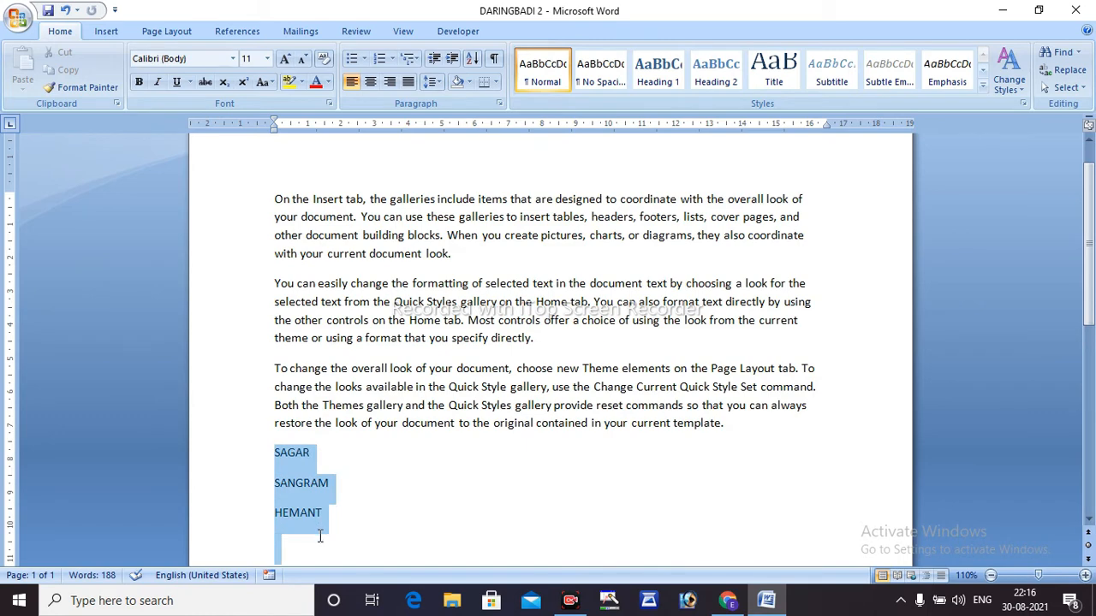
pyautogui.click(582, 368)
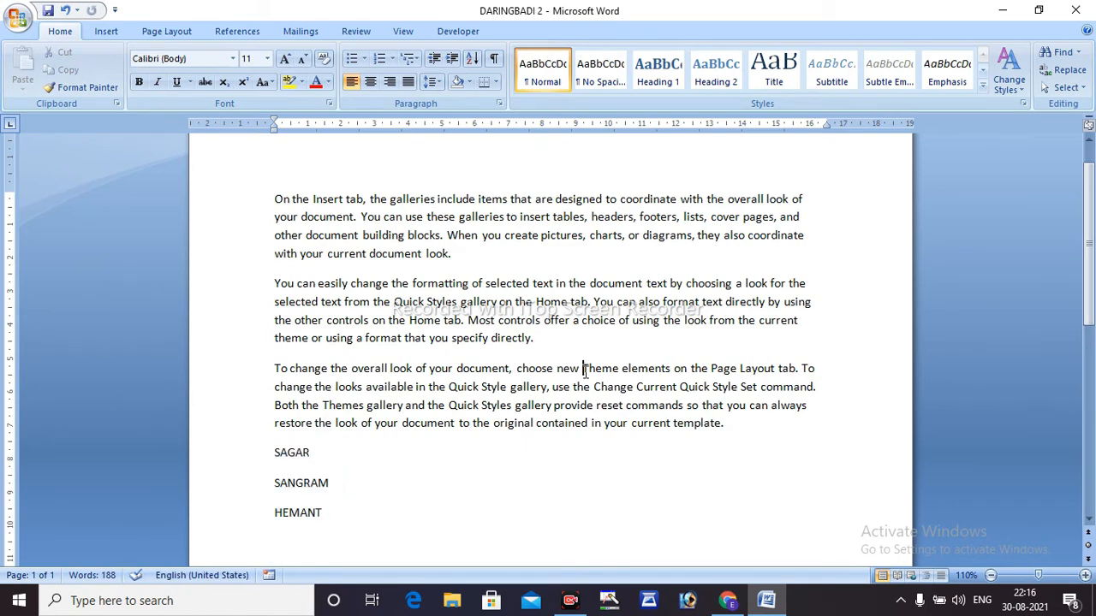
# Step: Close the document and place the DARINGBADI 2 file beside DARINGBADI on the desktop
pyautogui.click(1075, 11)
pyautogui.moveTo(212, 447); pyautogui.dragTo(272, 391)
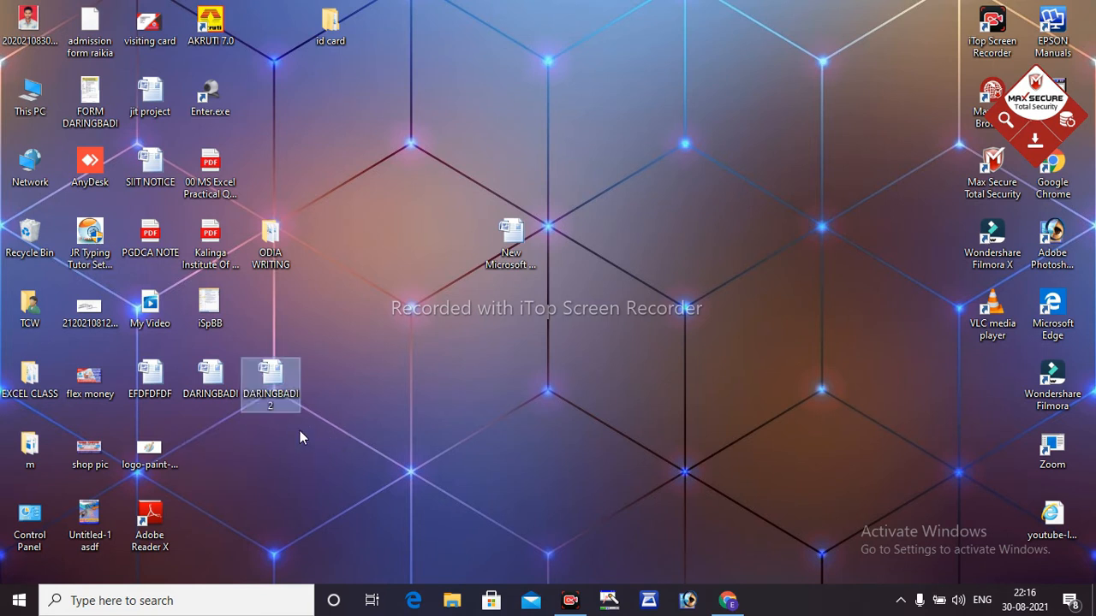
# Step: Open the original DARINGBADI file from the desktop, check its paragraphs, and close it
pyautogui.click(220, 404)
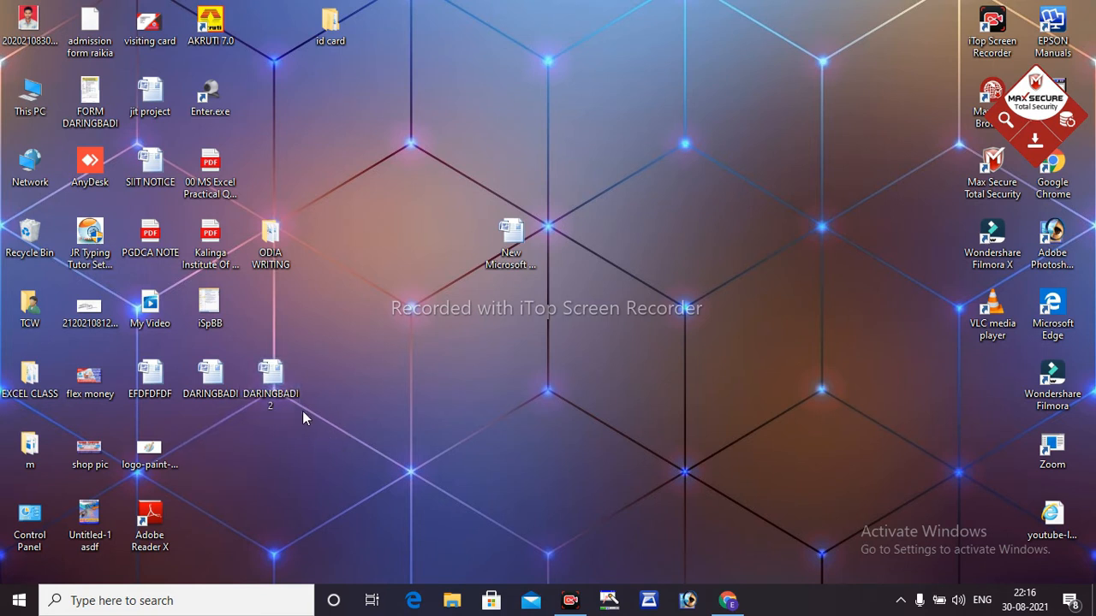
pyautogui.doubleClick(221, 394)
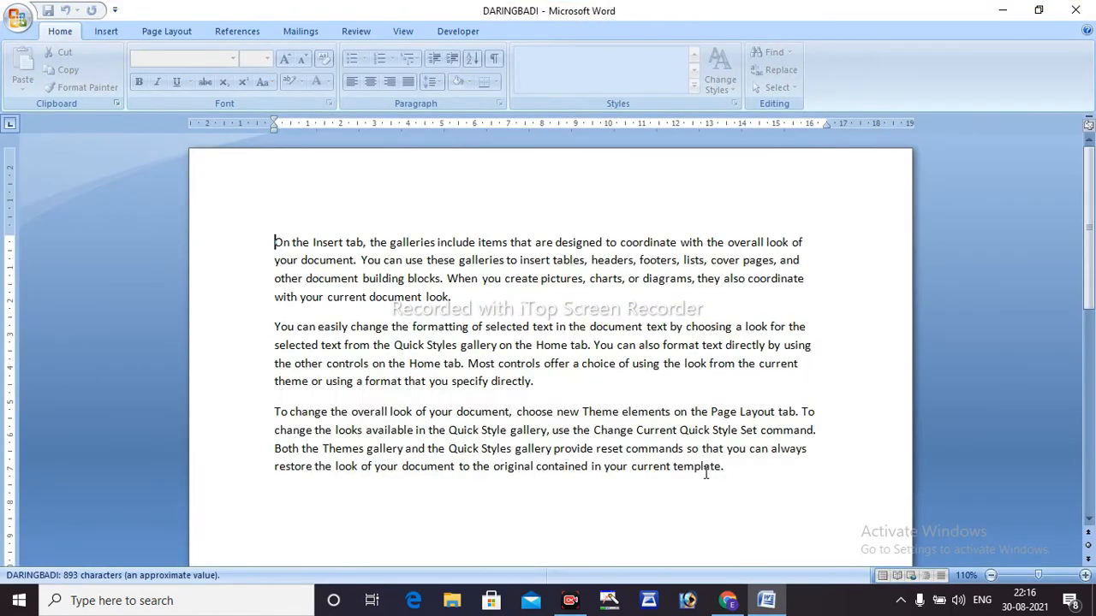
pyautogui.moveTo(730, 468); pyautogui.dragTo(274, 279)
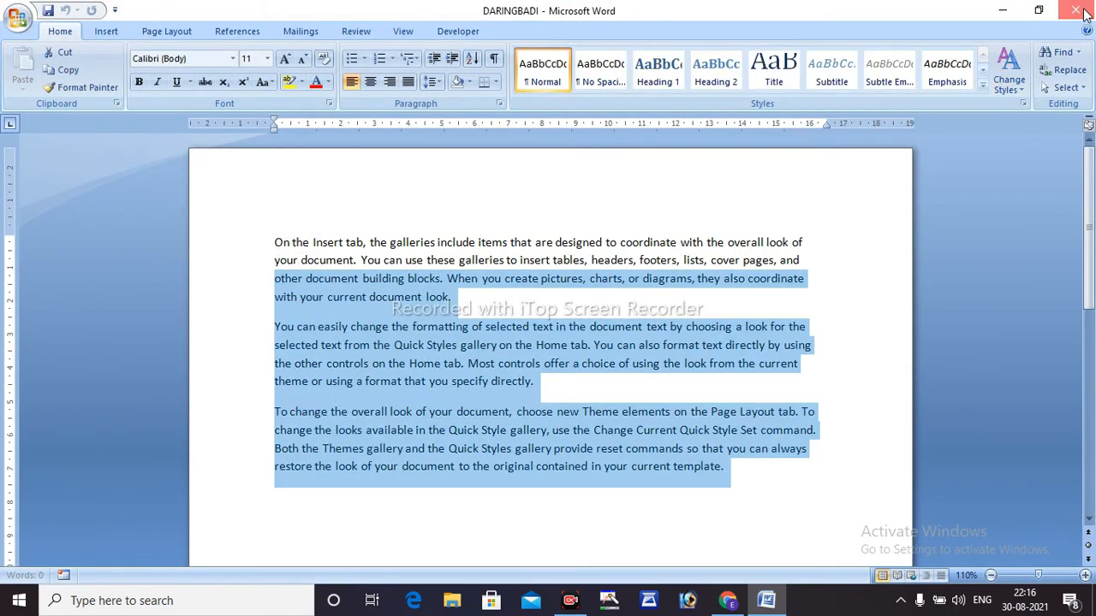
pyautogui.click(1076, 10)
# Step: Open DARINGBADI 2 from the desktop and review the names below the last paragraph
pyautogui.doubleClick(270, 381)
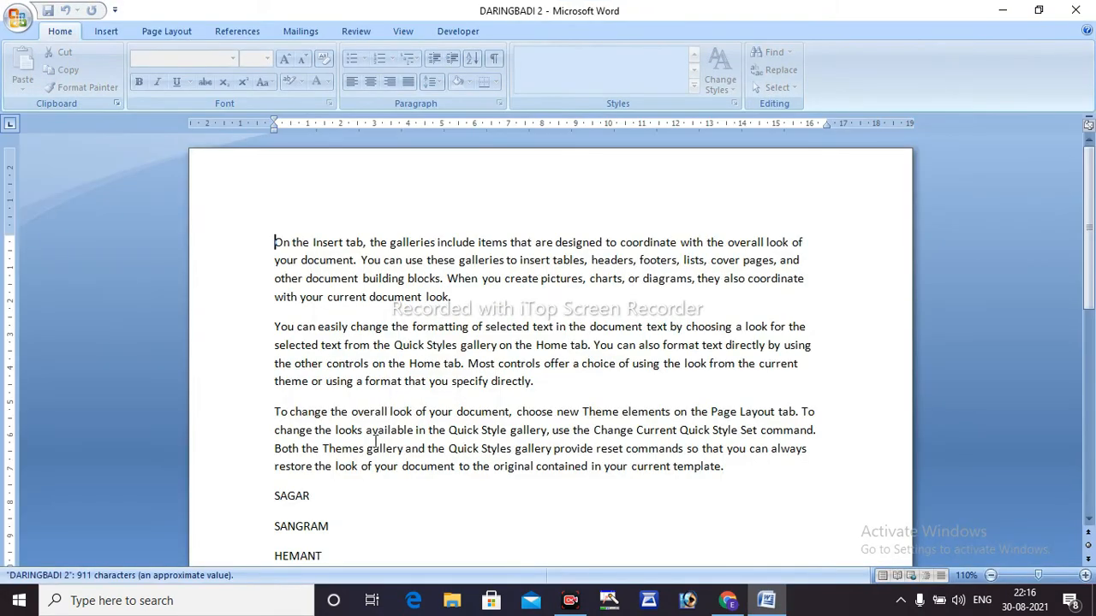
pyautogui.scroll(-6, 334, 505)
pyautogui.moveTo(275, 201); pyautogui.dragTo(320, 253)
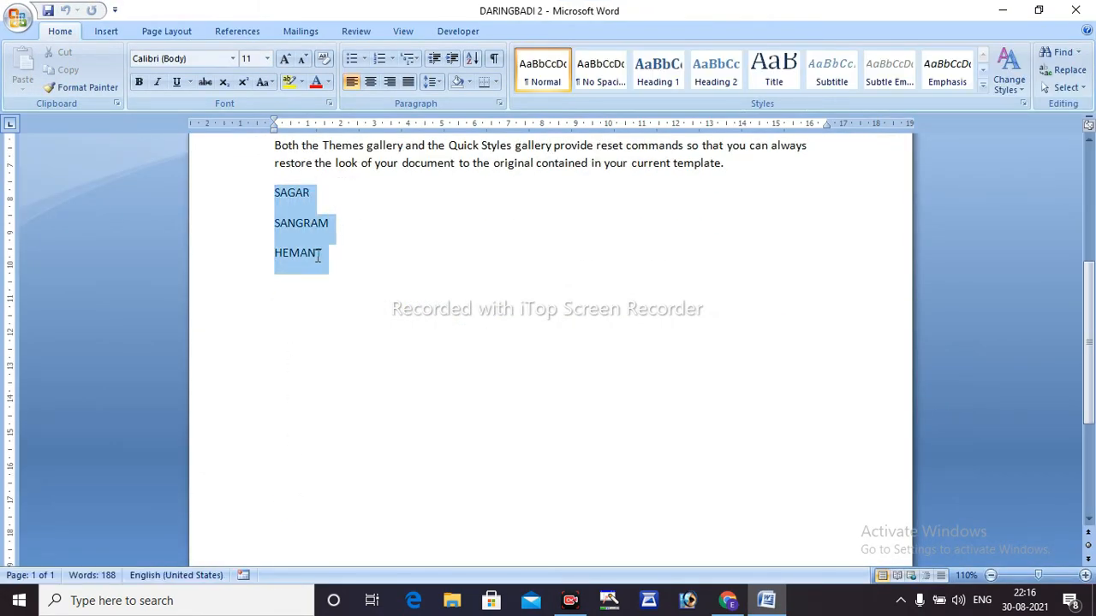
pyautogui.click(442, 283)
pyautogui.scroll(4, 342, 256)
pyautogui.click(338, 237)
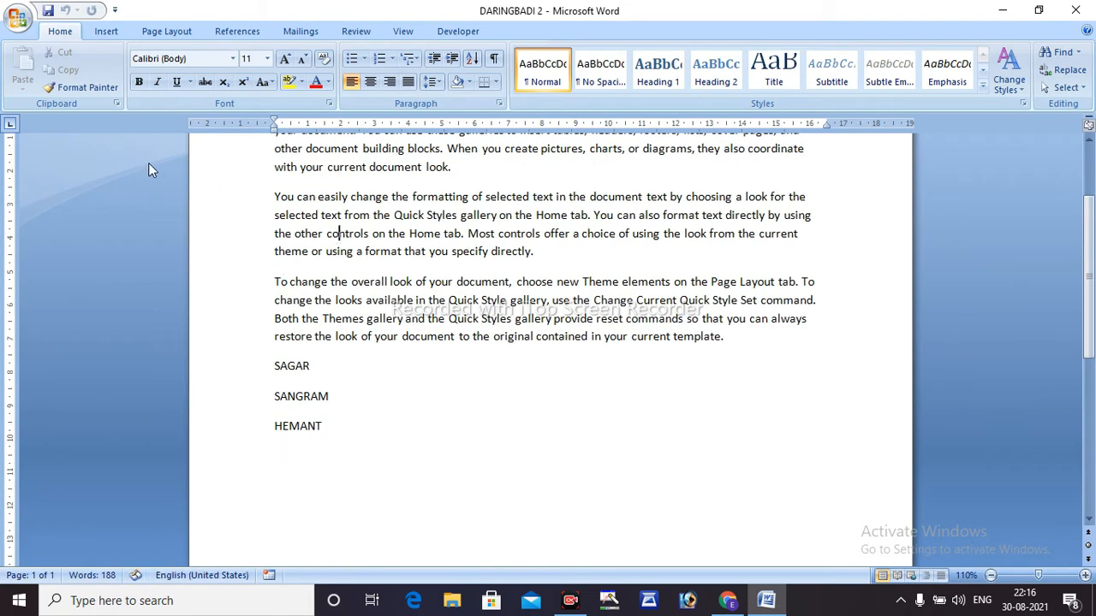
# Step: Encrypt the DARINGBADI 2 document with a password, entering and confirming the password
pyautogui.click(17, 18)
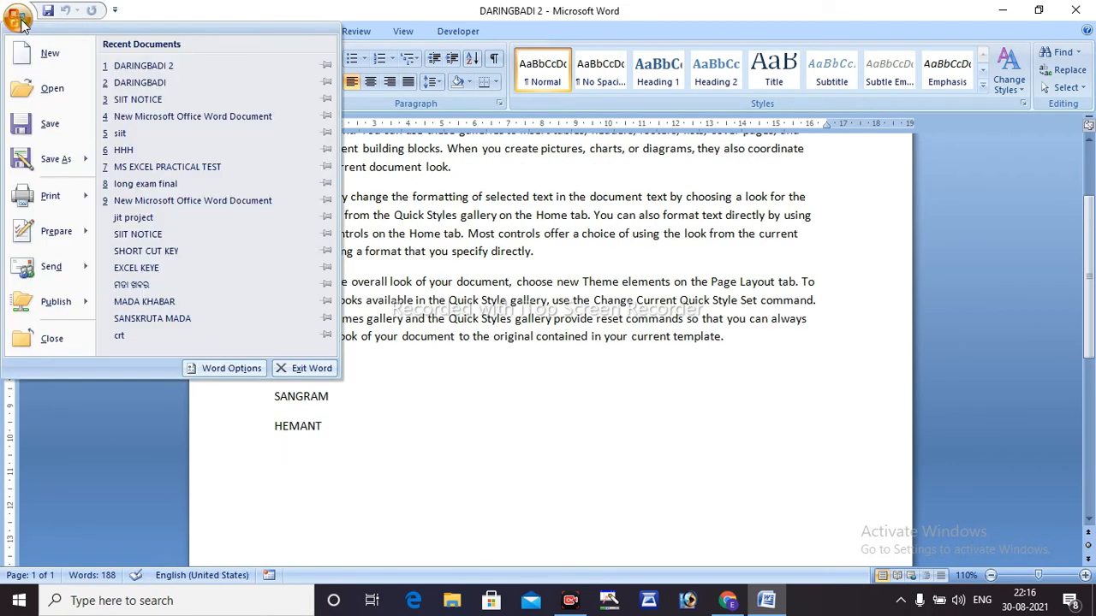
pyautogui.moveTo(62, 249)
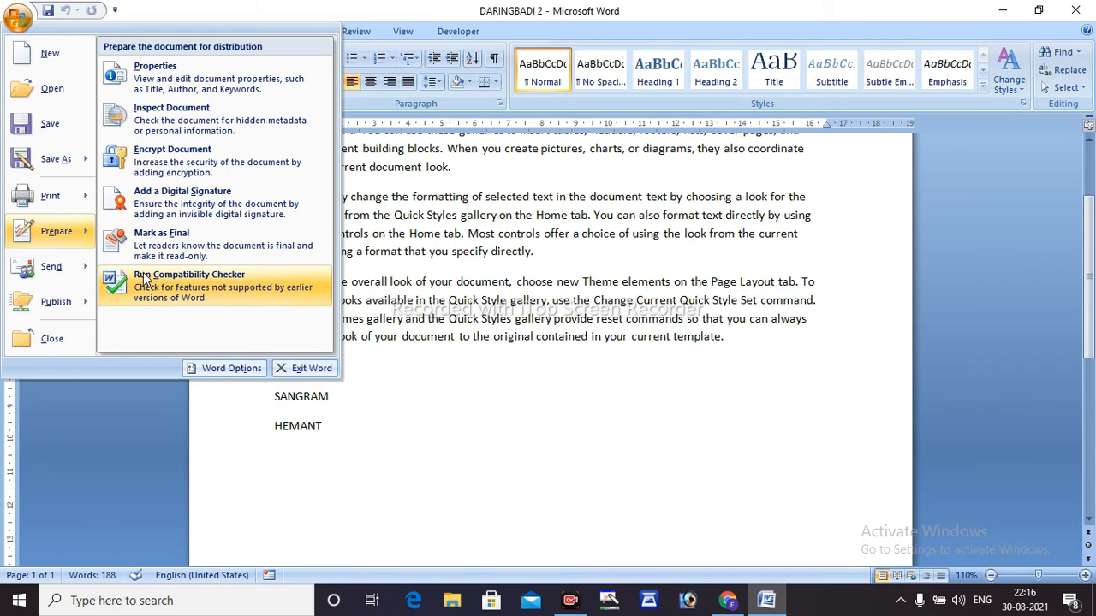
pyautogui.click(202, 164)
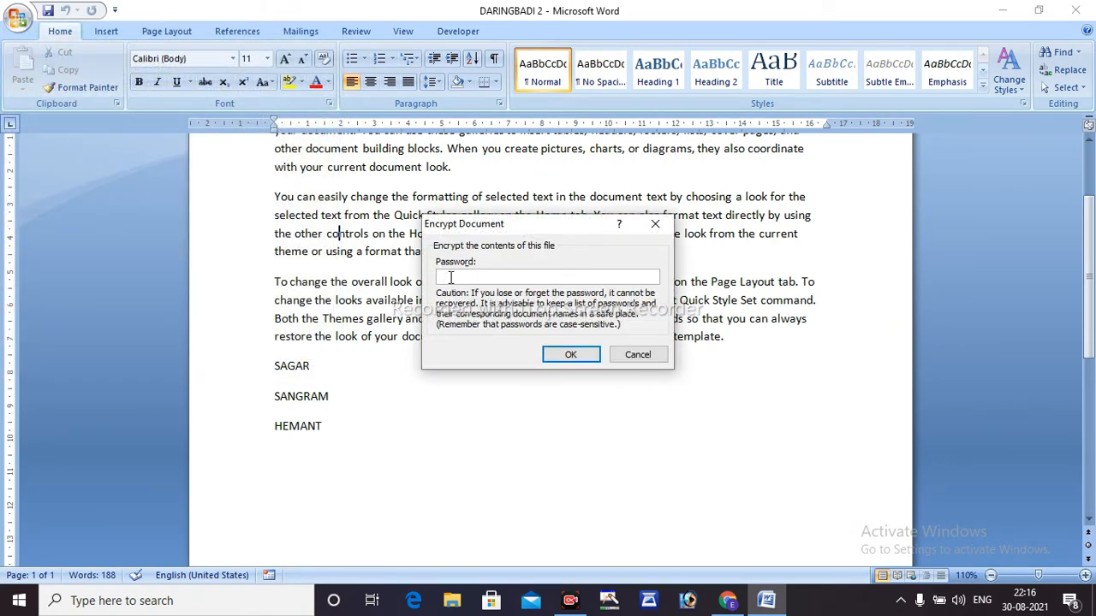
pyautogui.write('•••')
pyautogui.press('Return')
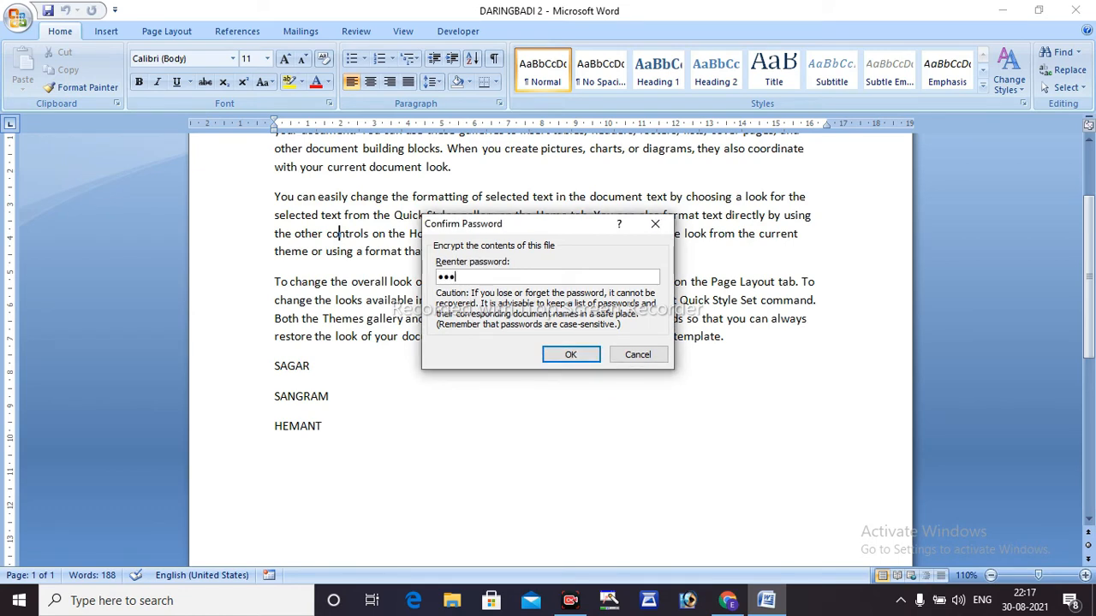
pyautogui.press('Return')
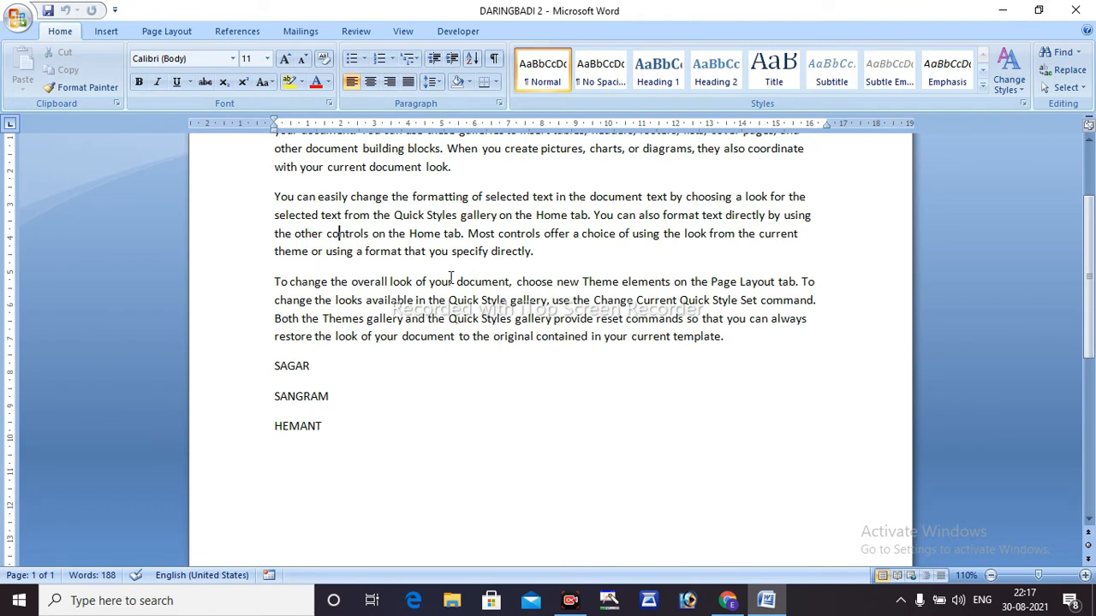
# Step: Save the encrypted DARINGBADI 2 document under its existing name
pyautogui.hotkey('ctrl', 's')
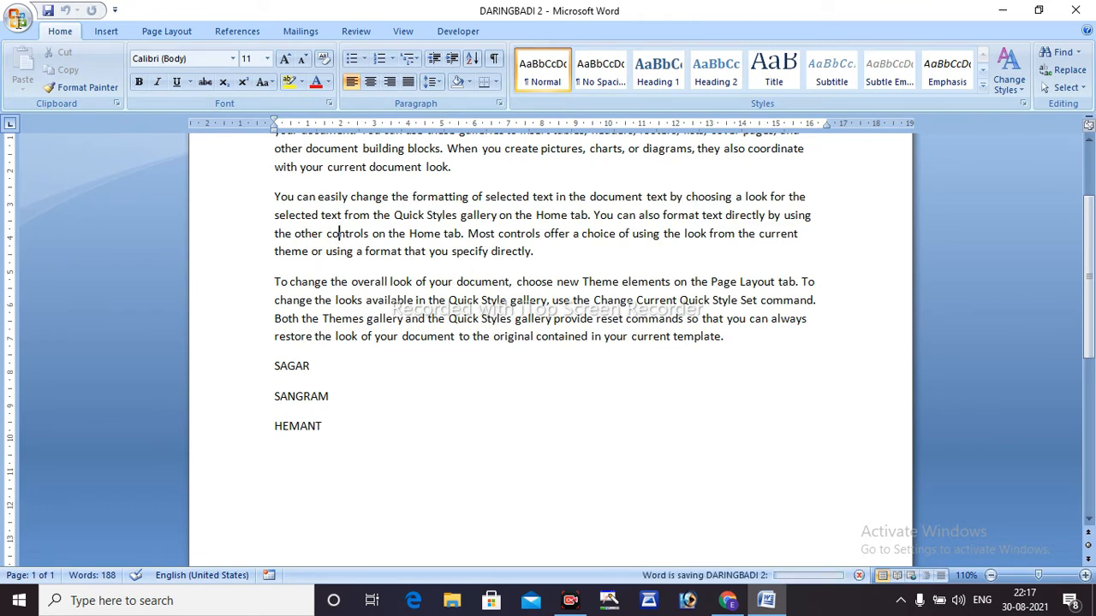
pyautogui.click(17, 19)
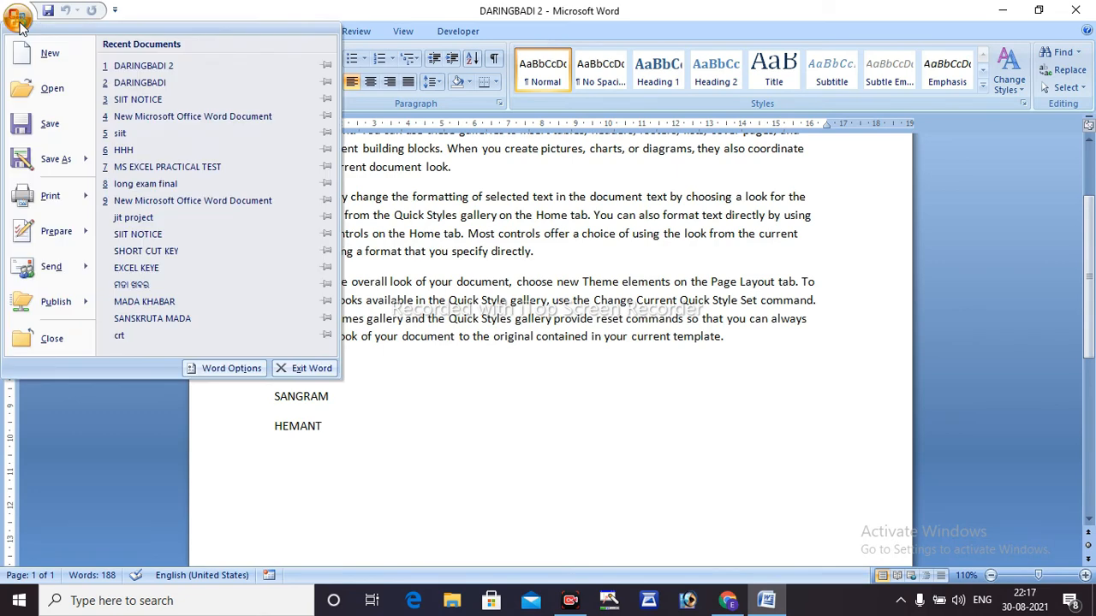
pyautogui.click(44, 119)
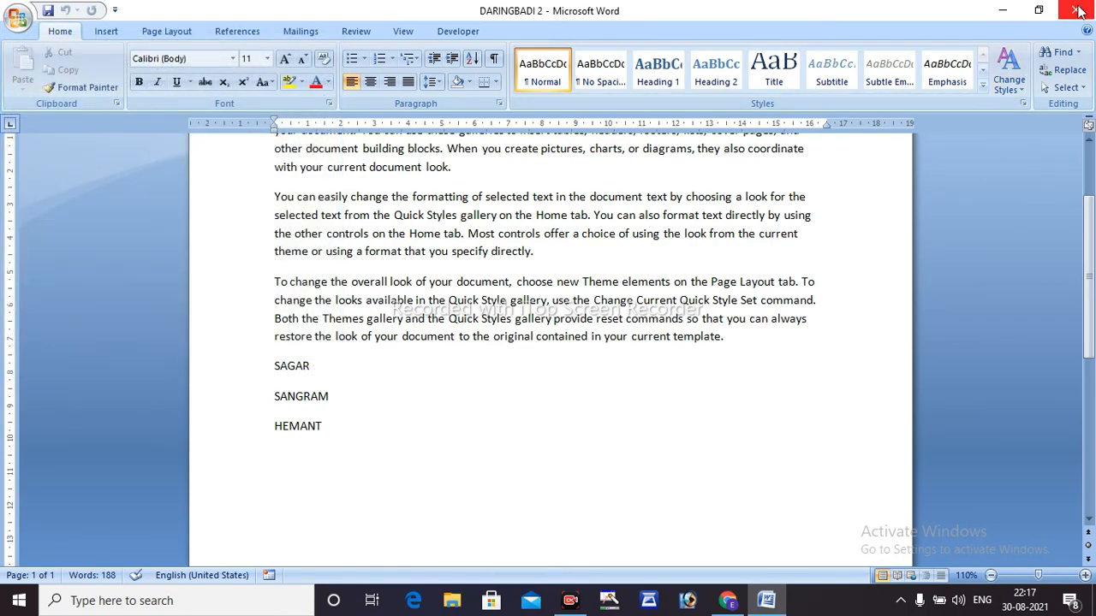
# Step: Close DARINGBADI 2 and reopen it from the desktop by entering the document password
pyautogui.click(1078, 10)
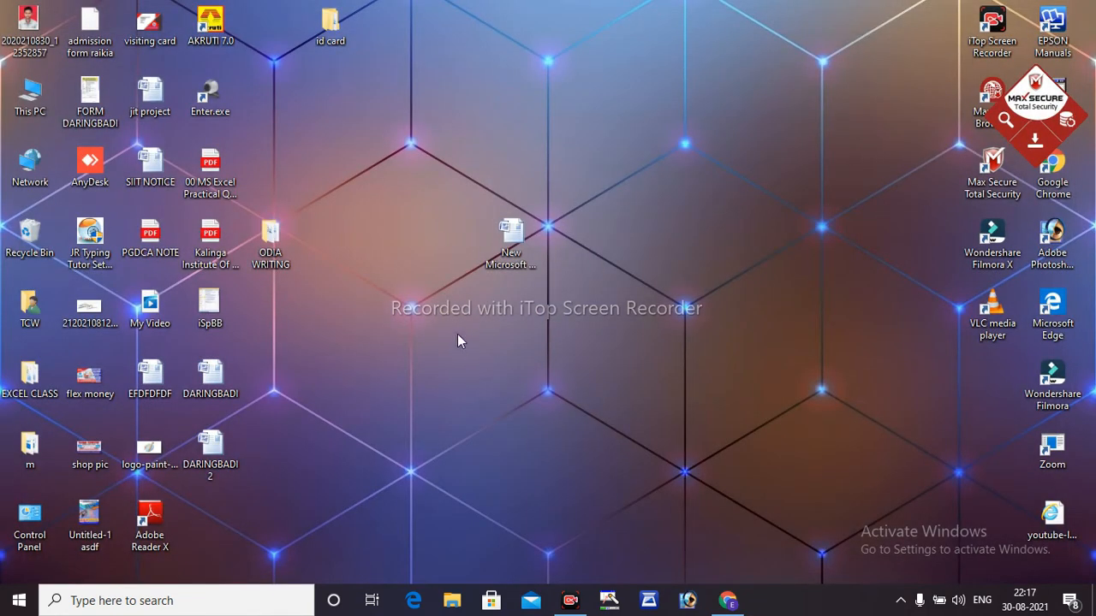
pyautogui.doubleClick(222, 462)
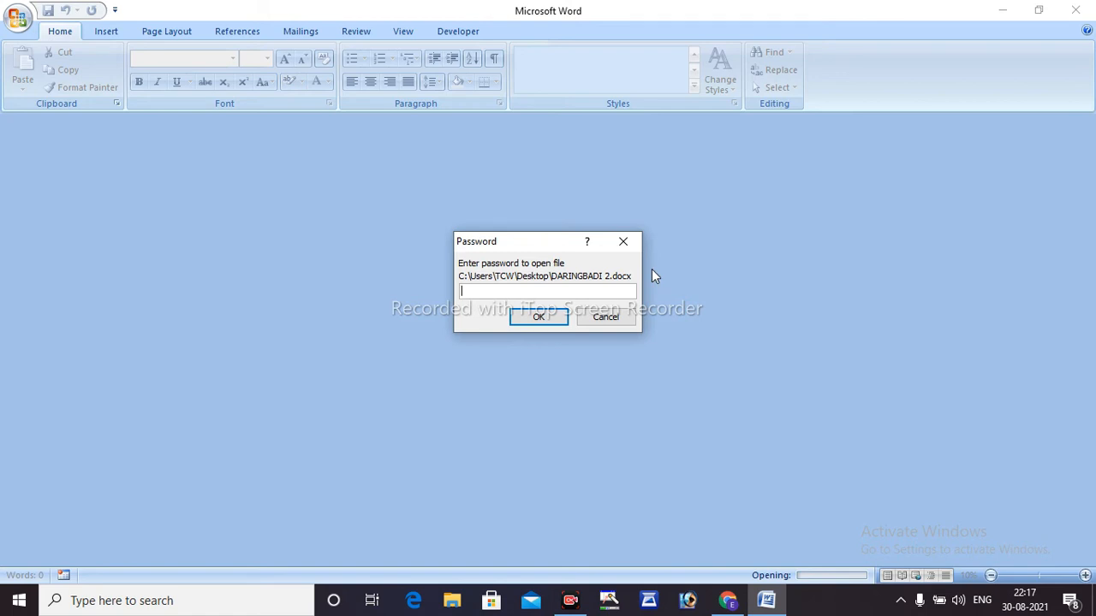
pyautogui.press('Return')
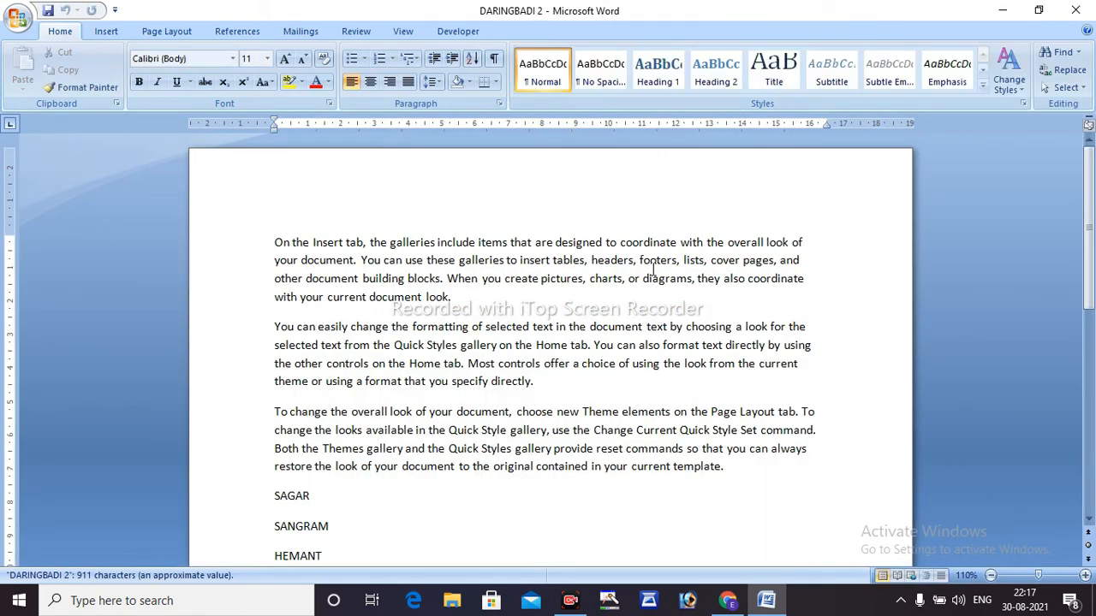
# Step: Try publishing the document as a blog post, skipping blog account registration and discarding the post
pyautogui.click(19, 22)
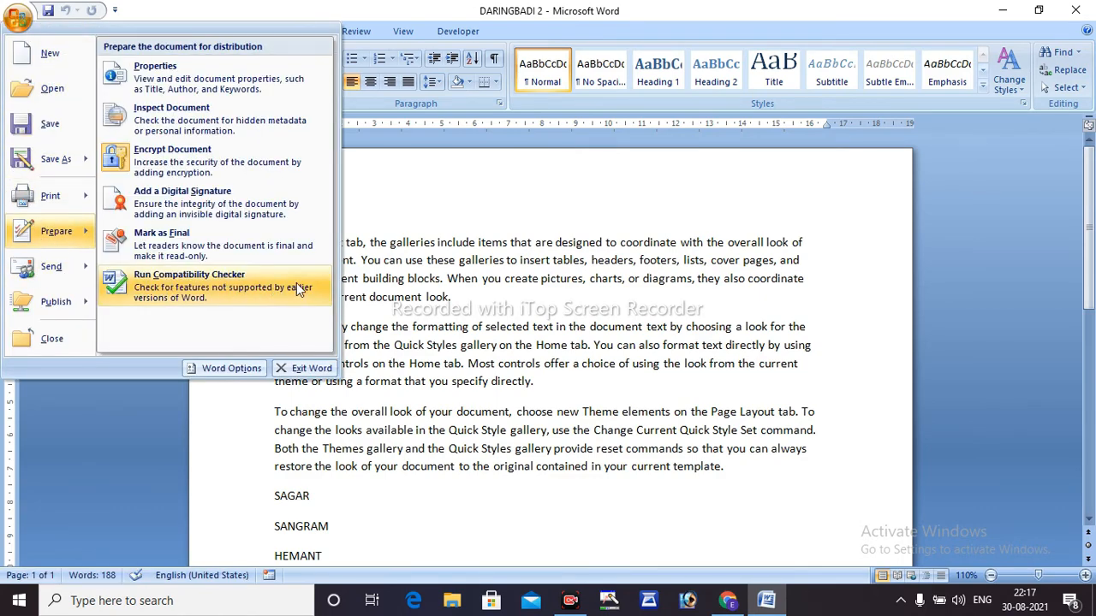
pyautogui.moveTo(59, 282)
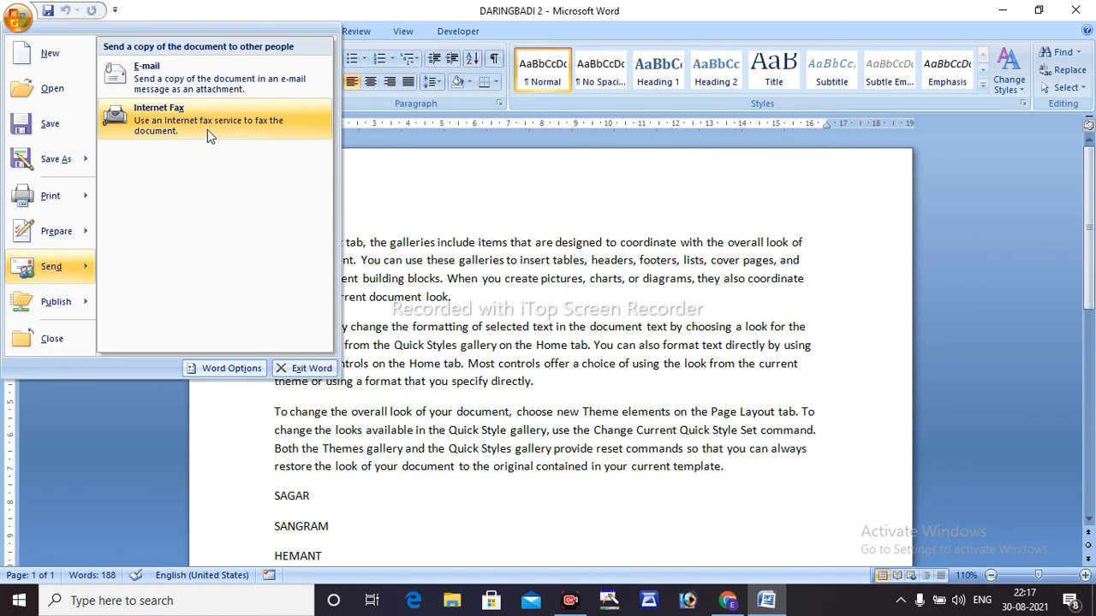
pyautogui.moveTo(48, 314)
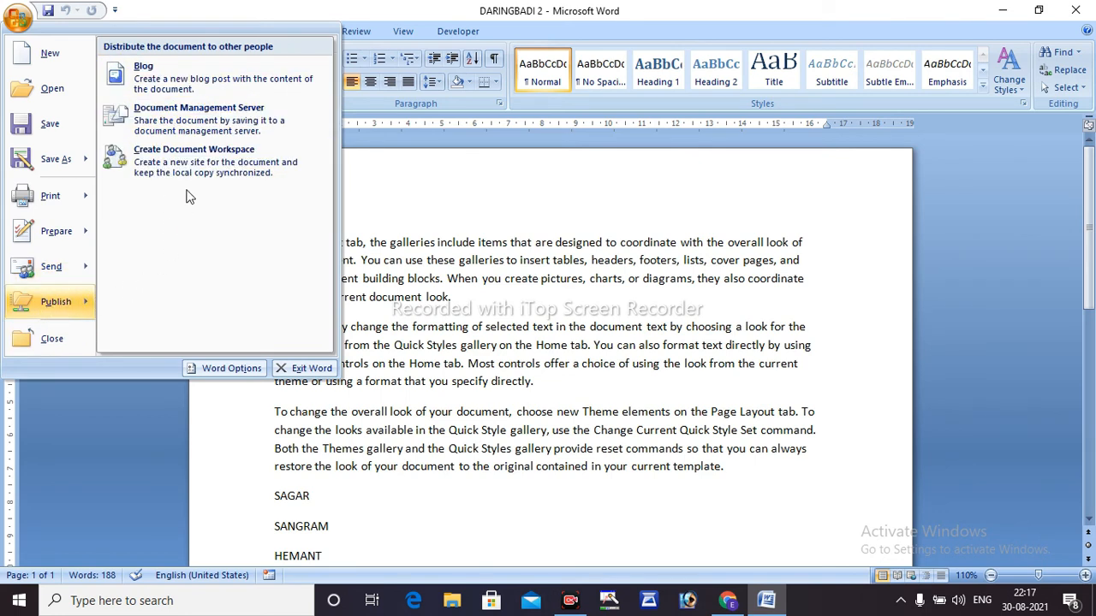
pyautogui.click(197, 82)
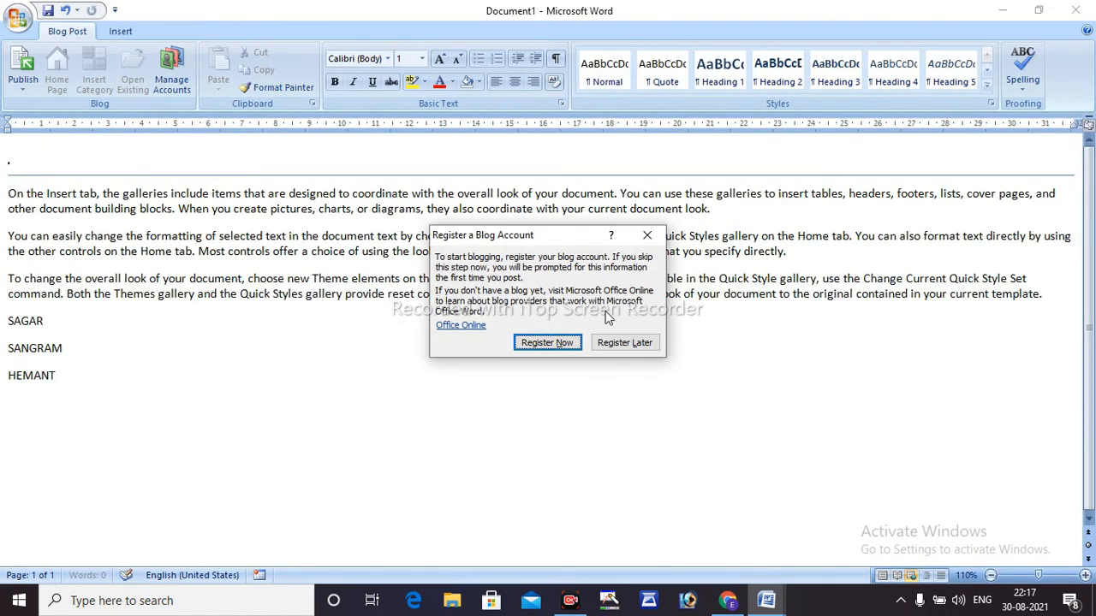
pyautogui.click(647, 234)
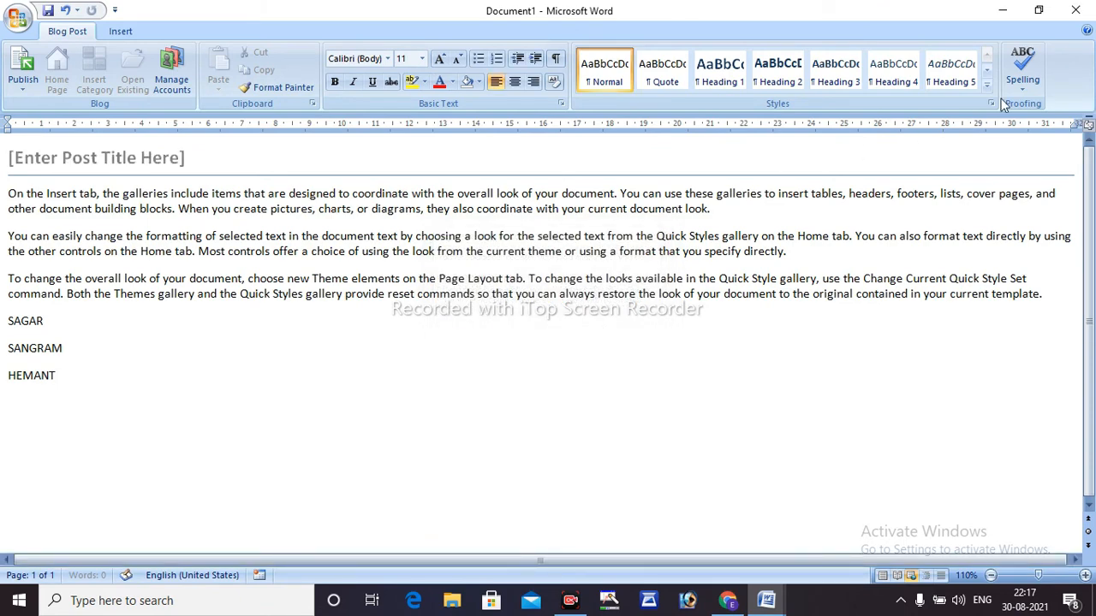
pyautogui.click(1075, 10)
pyautogui.click(533, 343)
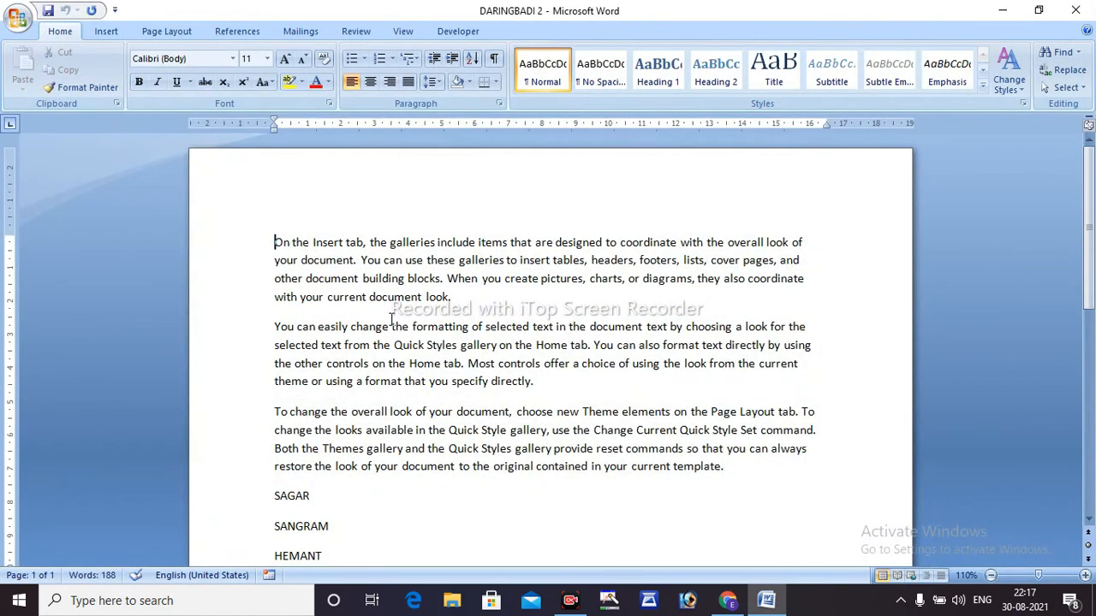
# Step: Close the DARINGBADI 2 document and exit Word
pyautogui.click(17, 19)
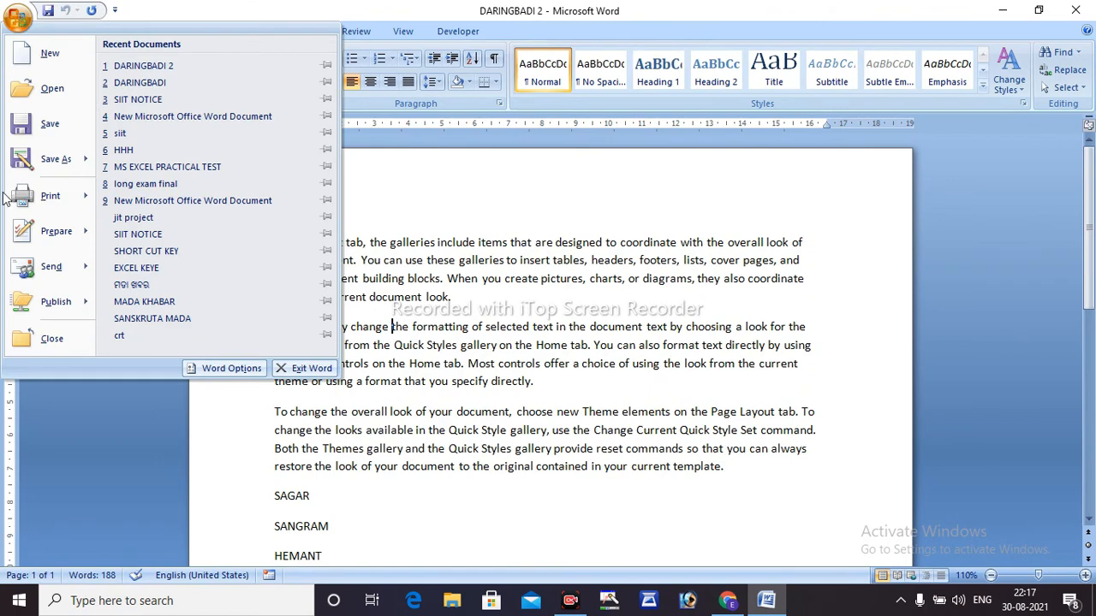
pyautogui.click(52, 341)
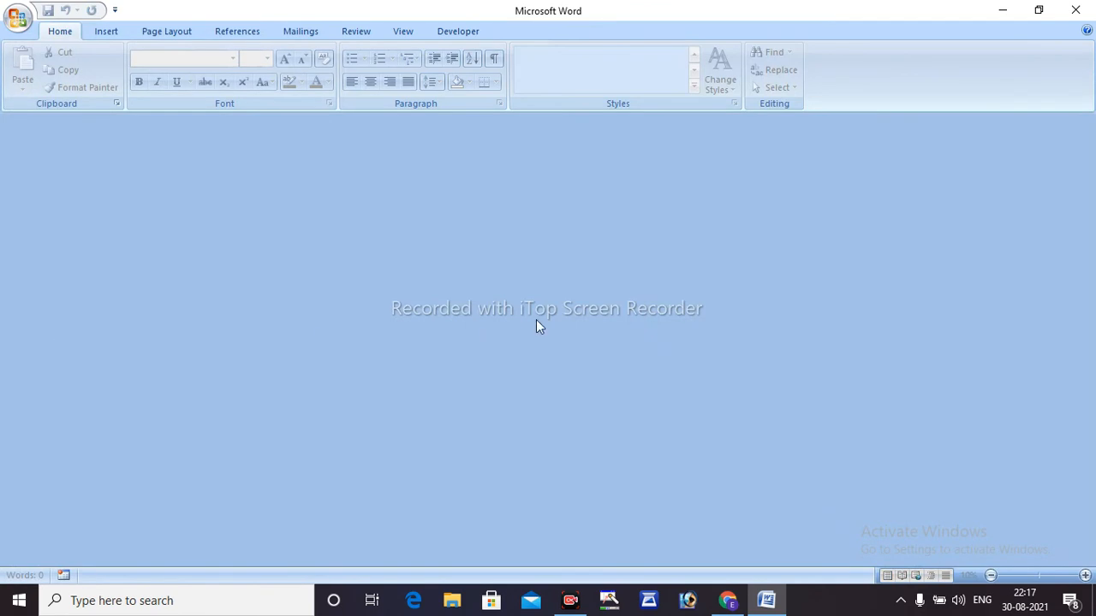
pyautogui.click(19, 19)
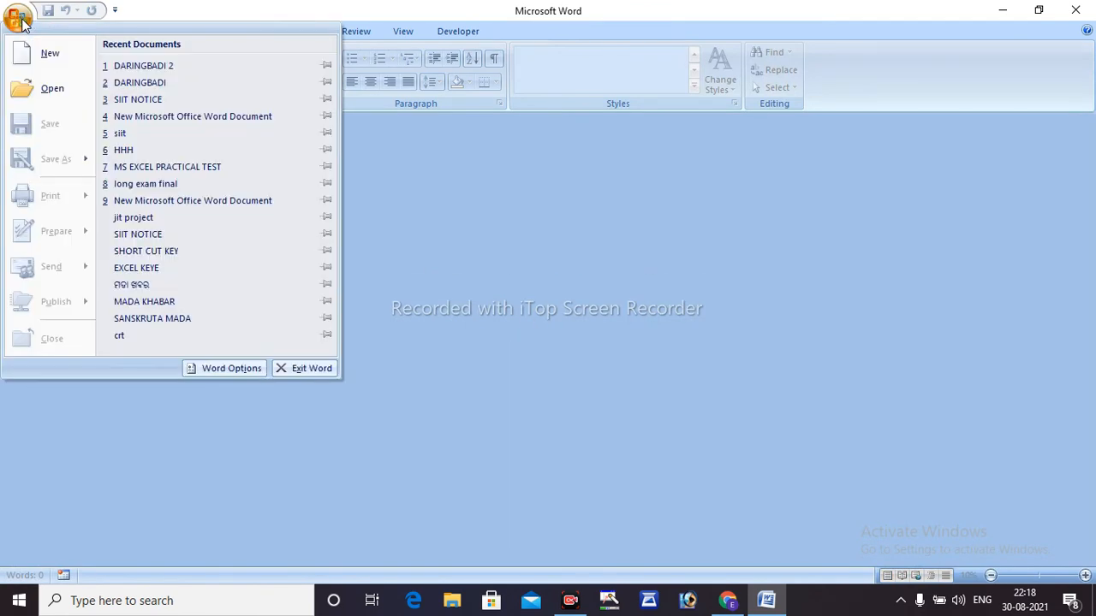
pyautogui.click(310, 368)
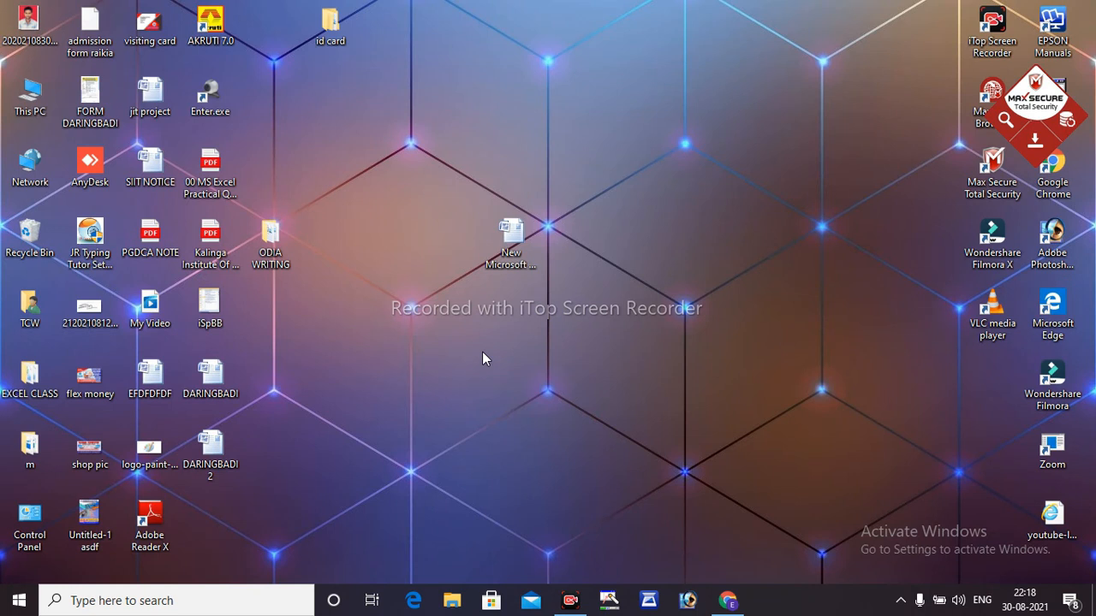